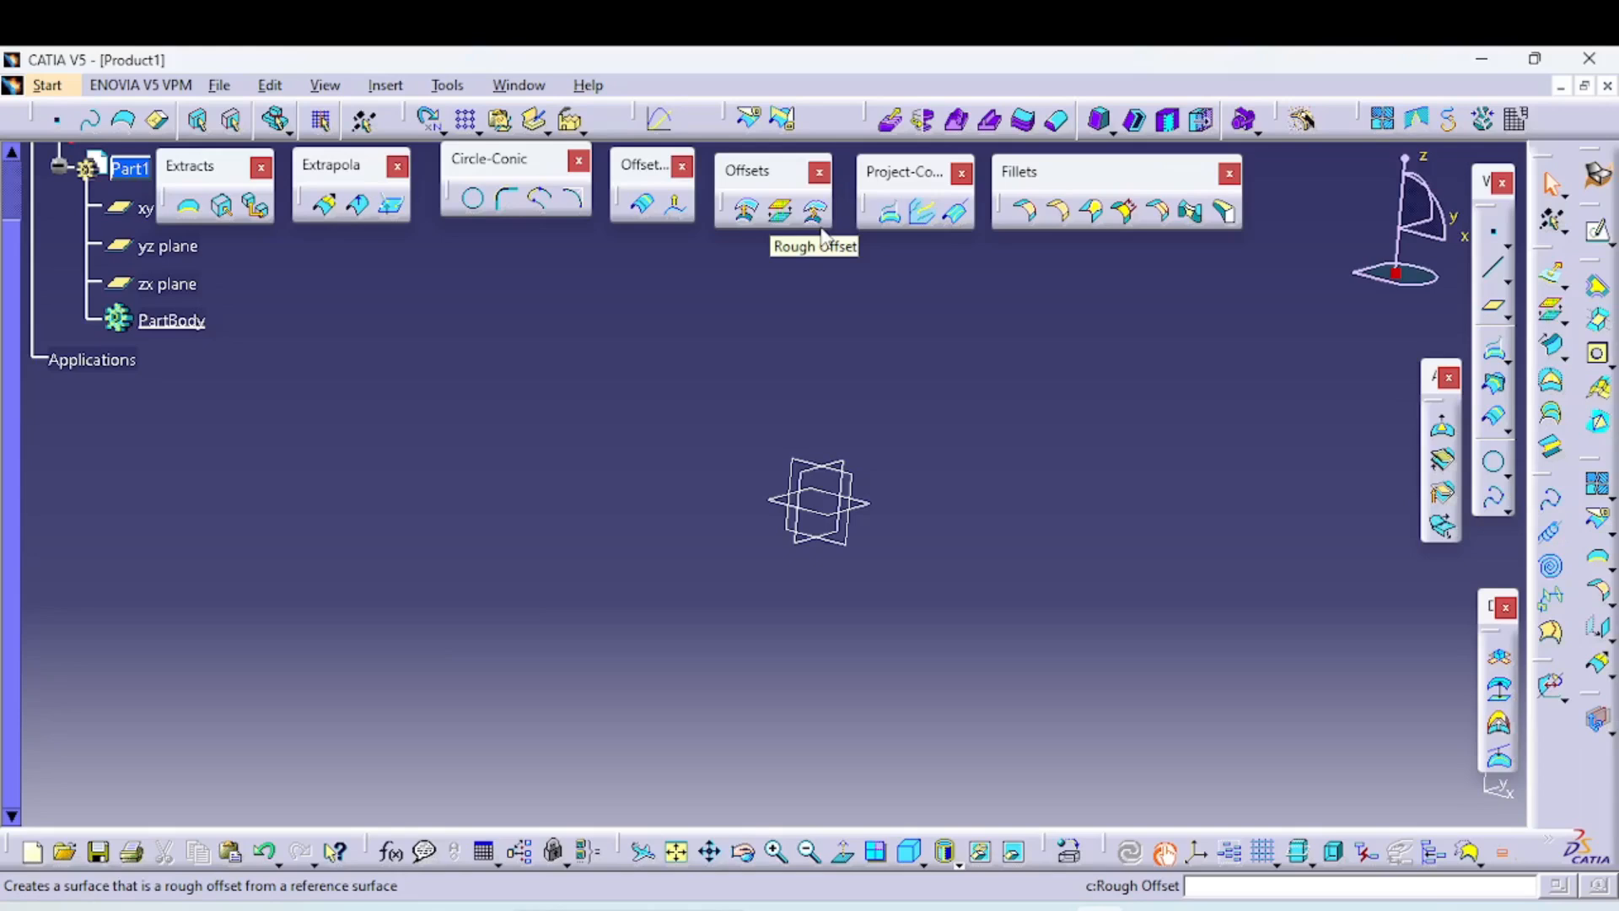
# Sketch a wavy five-point spline on the yz plane from the origin to about H 1158 mm, V 255 mm, and exit the sketch
pyautogui.moveTo(902, 481)
pyautogui.mouseDown(button='middle')
pyautogui.moveTo(1035, 569)
pyautogui.moveTo(1060, 493)
pyautogui.mouseUp(button='middle')
pyautogui.click(1597, 231)
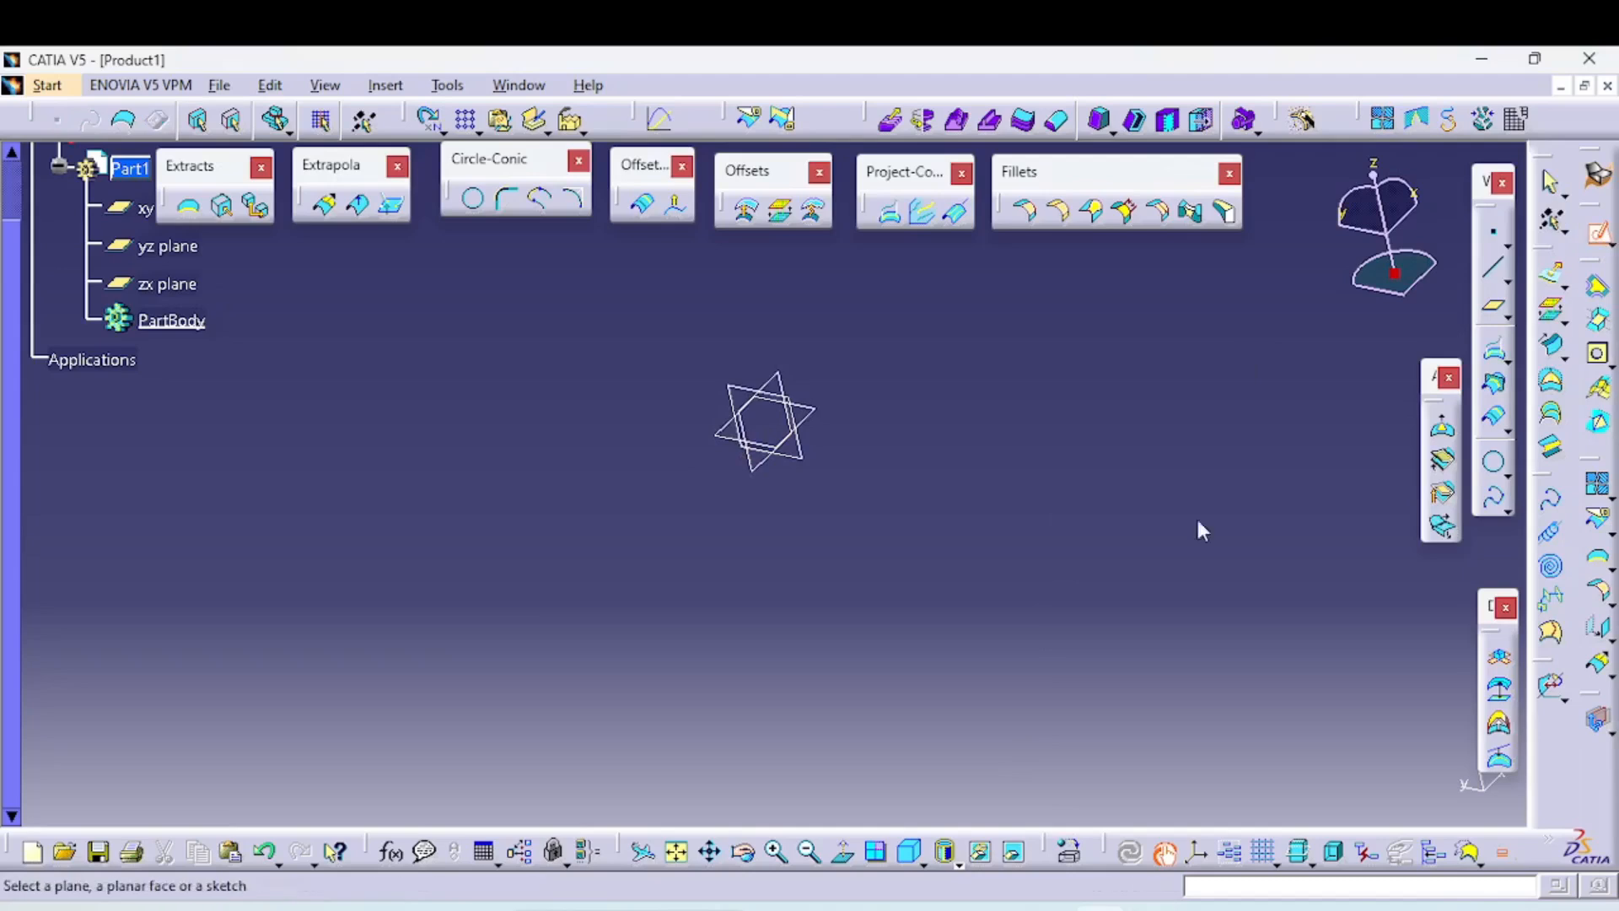
pyautogui.click(796, 462)
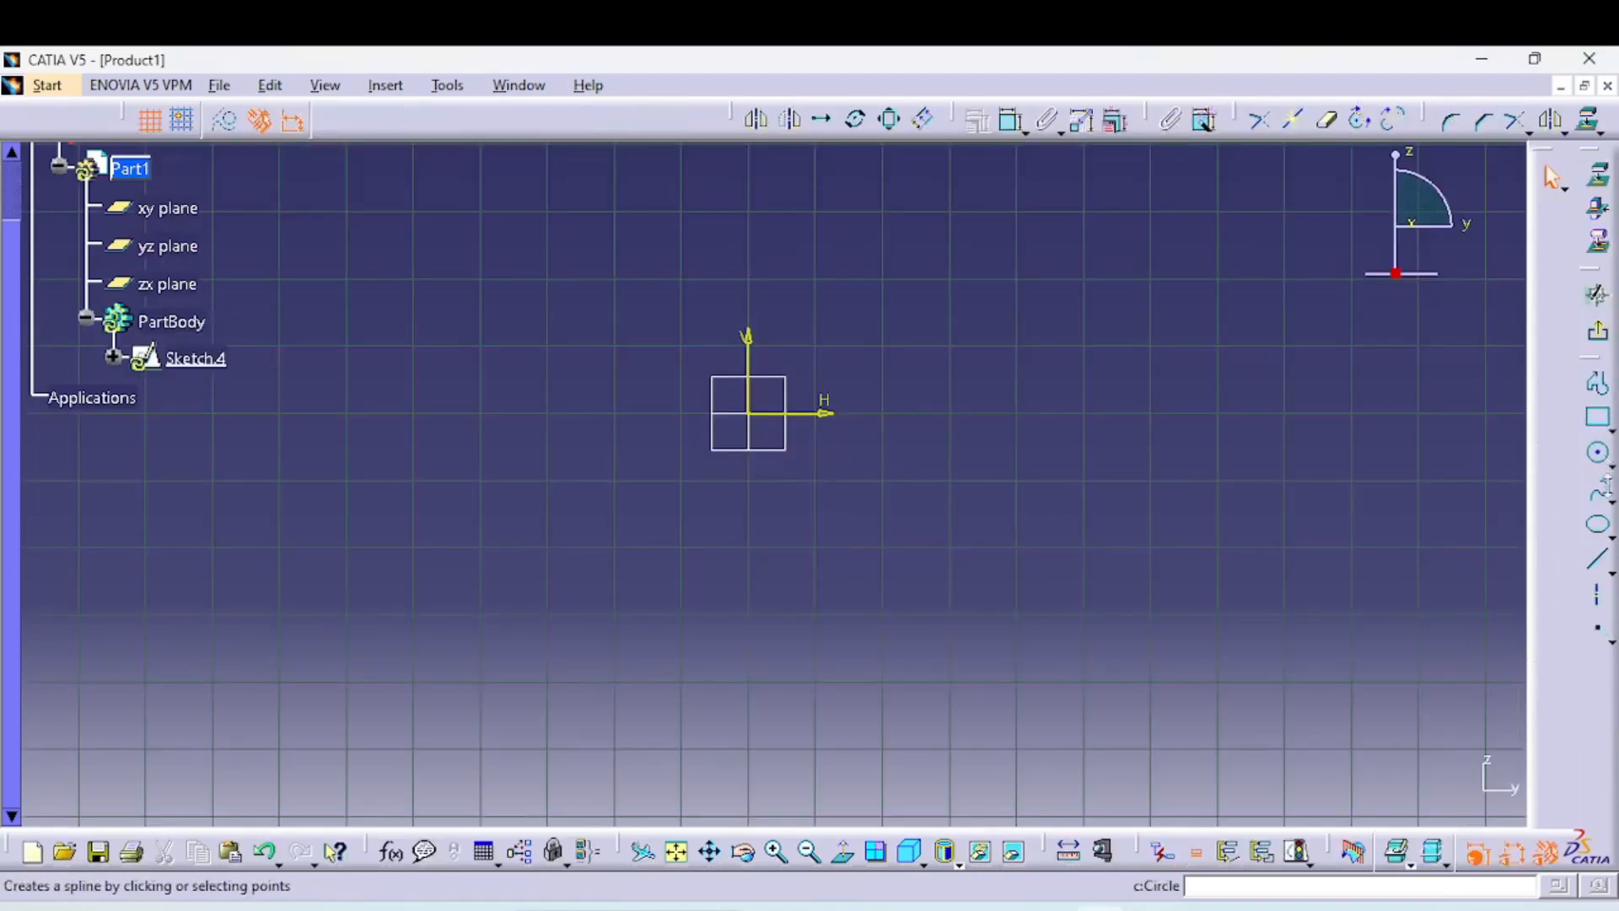
pyautogui.click(1600, 489)
pyautogui.click(748, 412)
pyautogui.click(877, 369)
pyautogui.click(1098, 433)
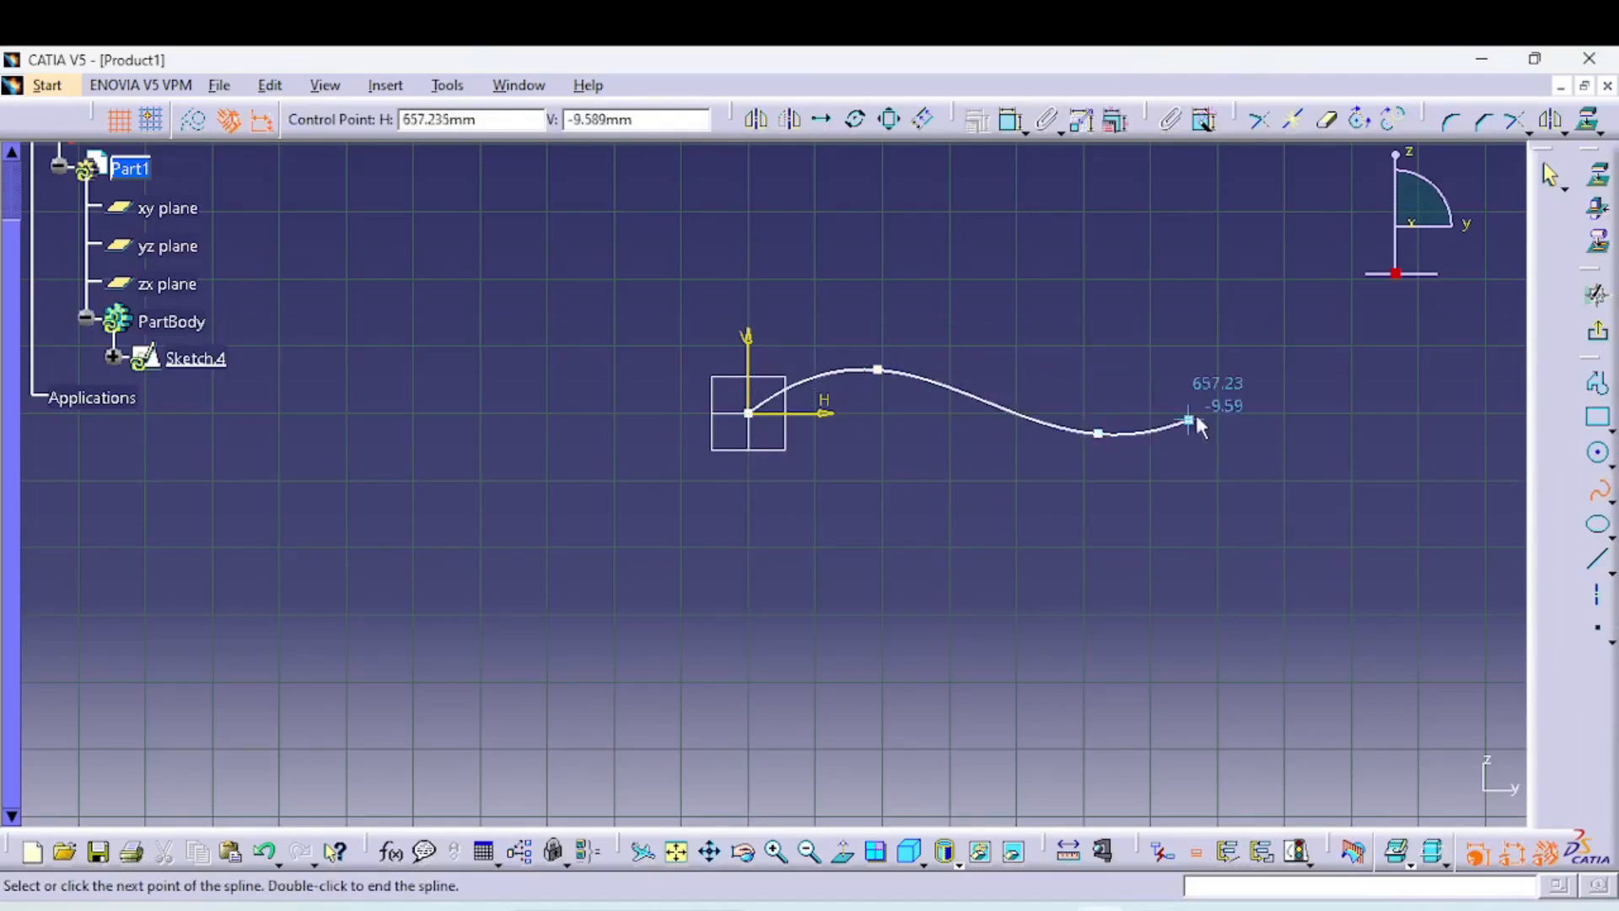
pyautogui.click(1215, 401)
pyautogui.doubleClick(1523, 242)
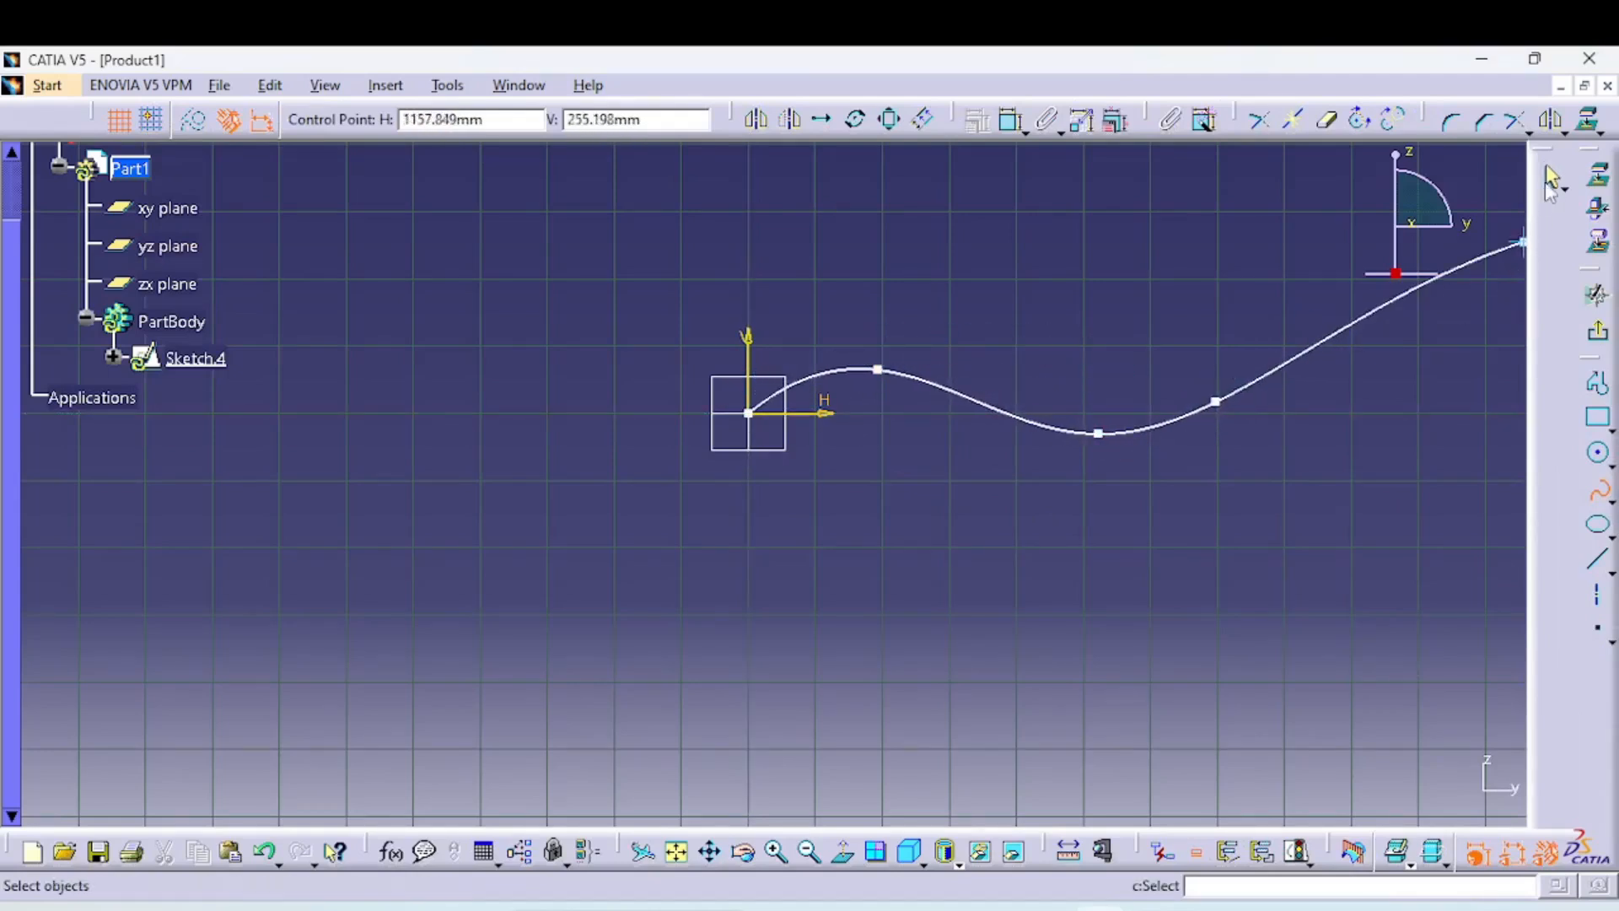
pyautogui.click(1550, 179)
pyautogui.click(1311, 446)
pyautogui.click(1598, 331)
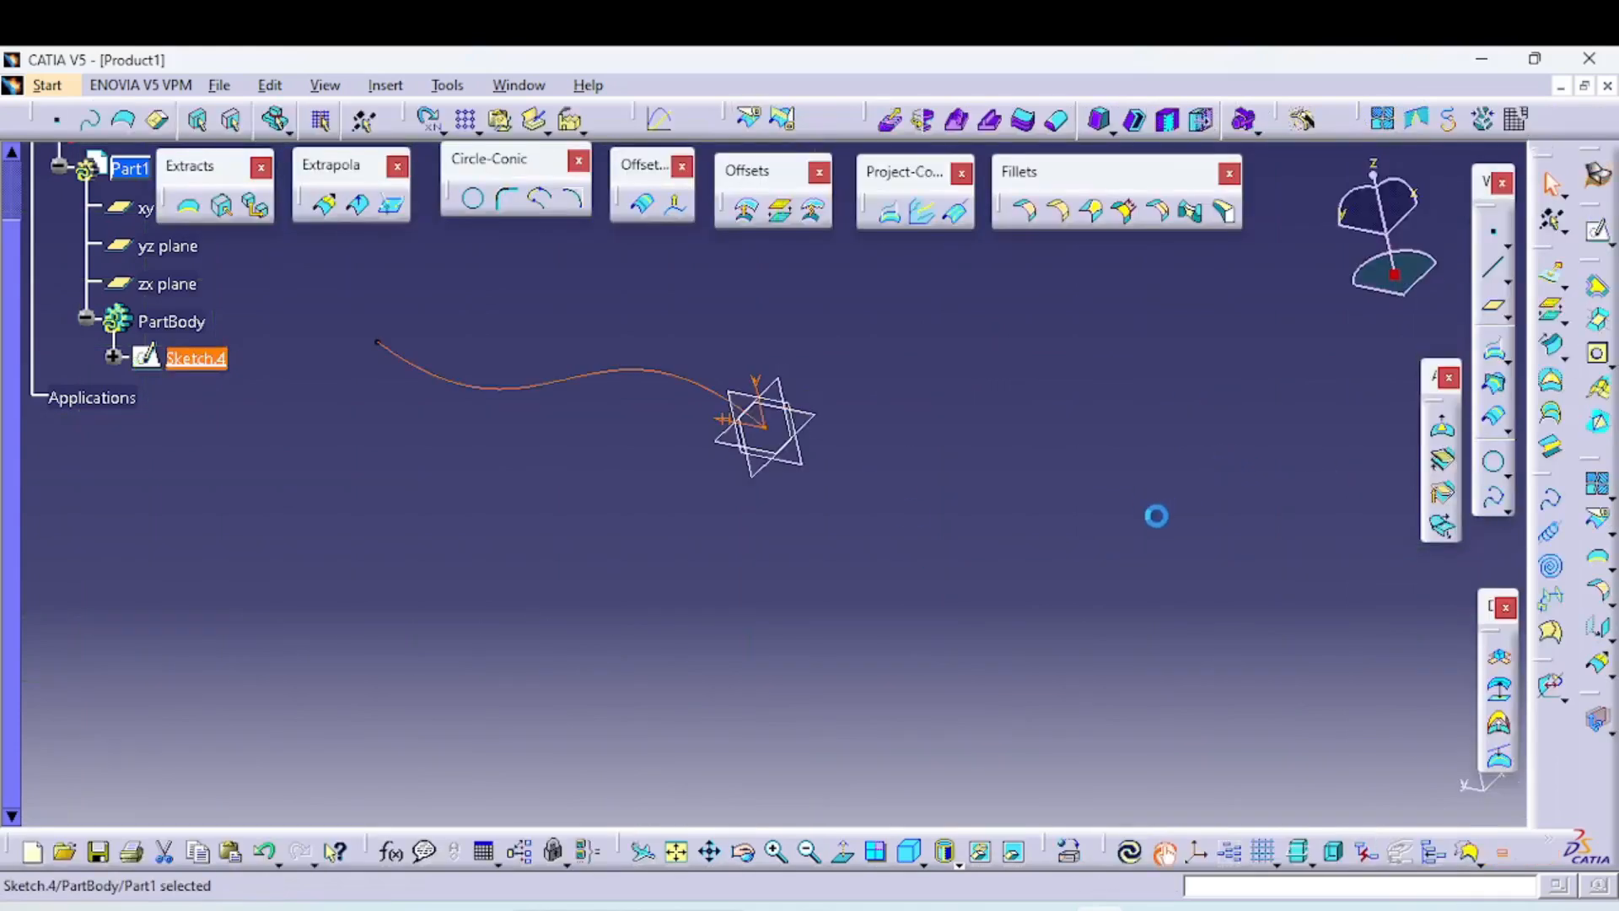
pyautogui.click(908, 576)
# Create a plane normal to the spline at its free end point, away from the origin
pyautogui.moveTo(560, 548)
pyautogui.mouseDown(button='middle')
pyautogui.moveTo(961, 697)
pyautogui.moveTo(1290, 310)
pyautogui.mouseUp(button='middle')
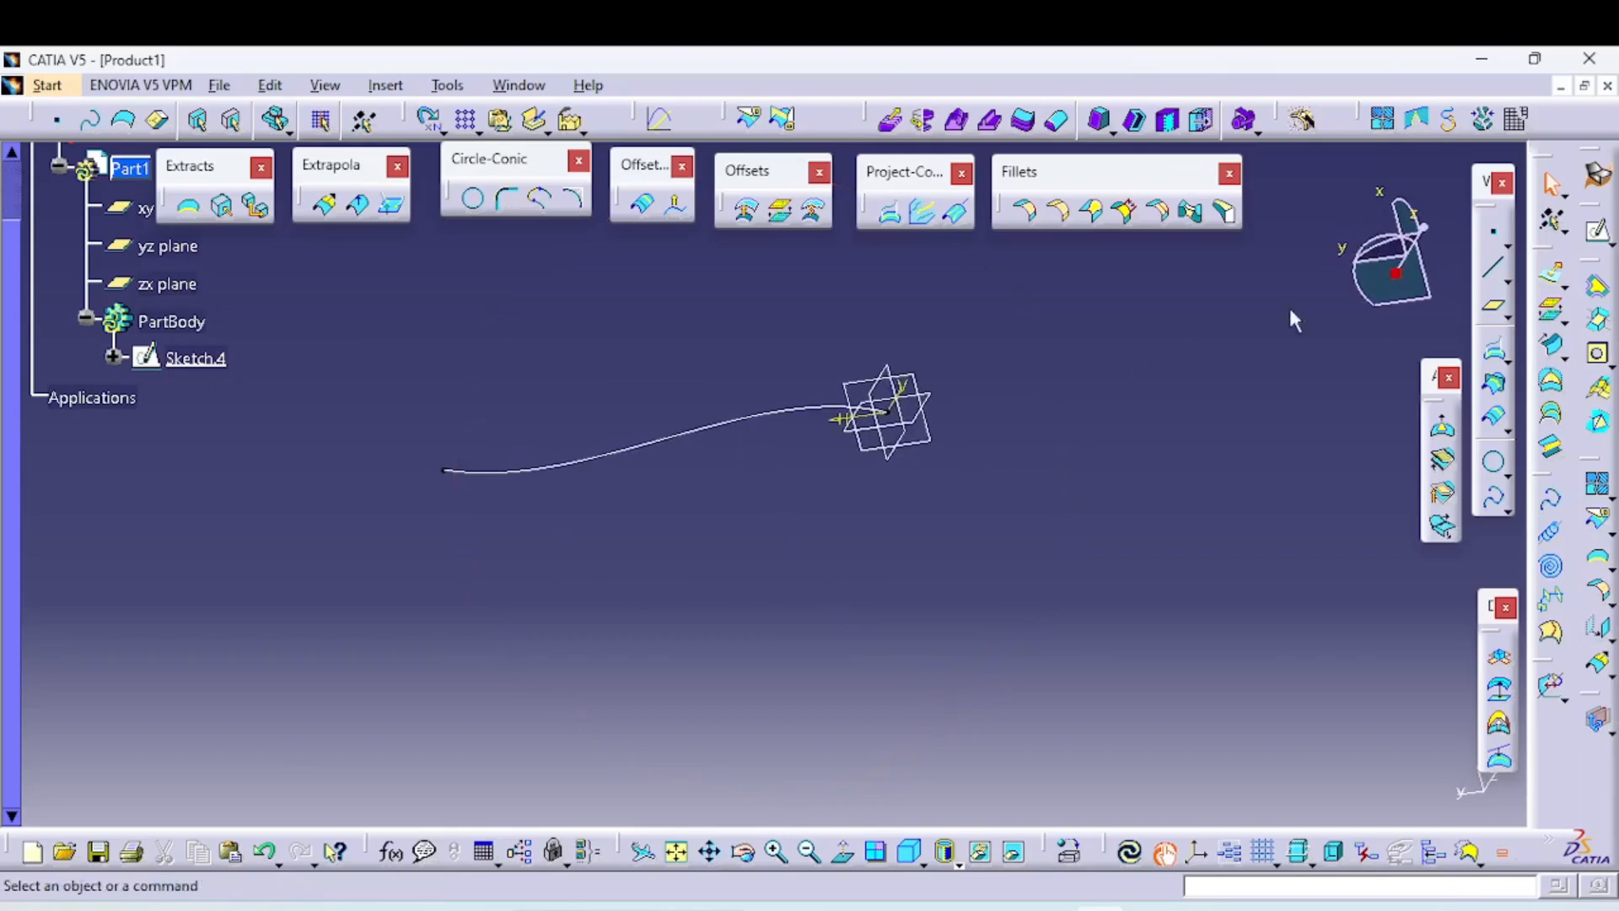
pyautogui.click(1493, 306)
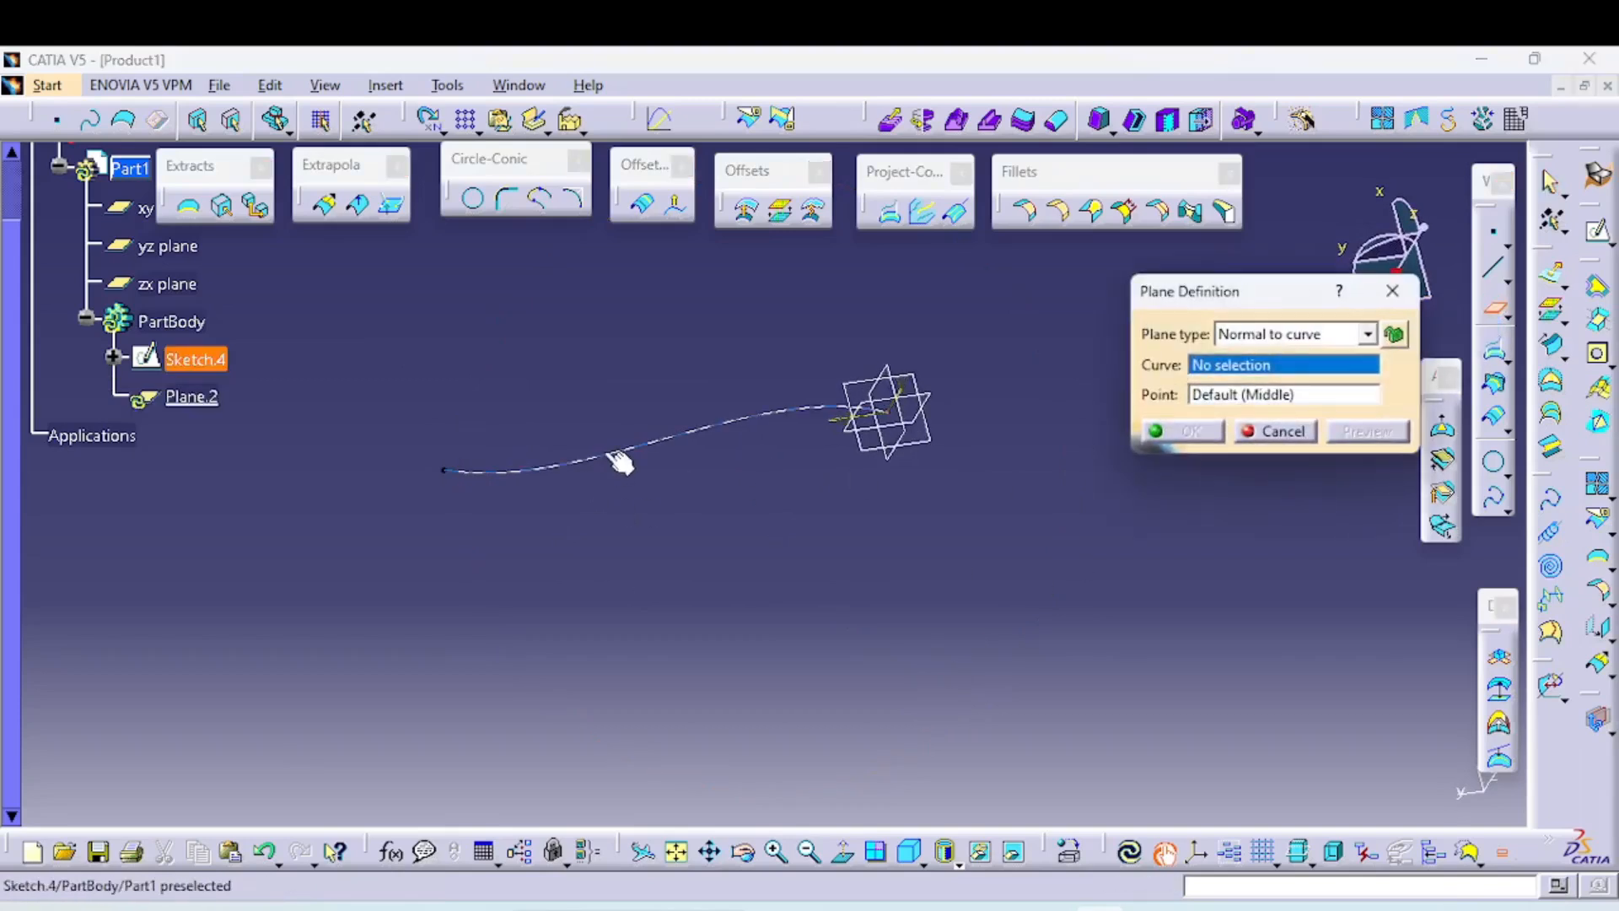
pyautogui.click(642, 451)
pyautogui.click(446, 471)
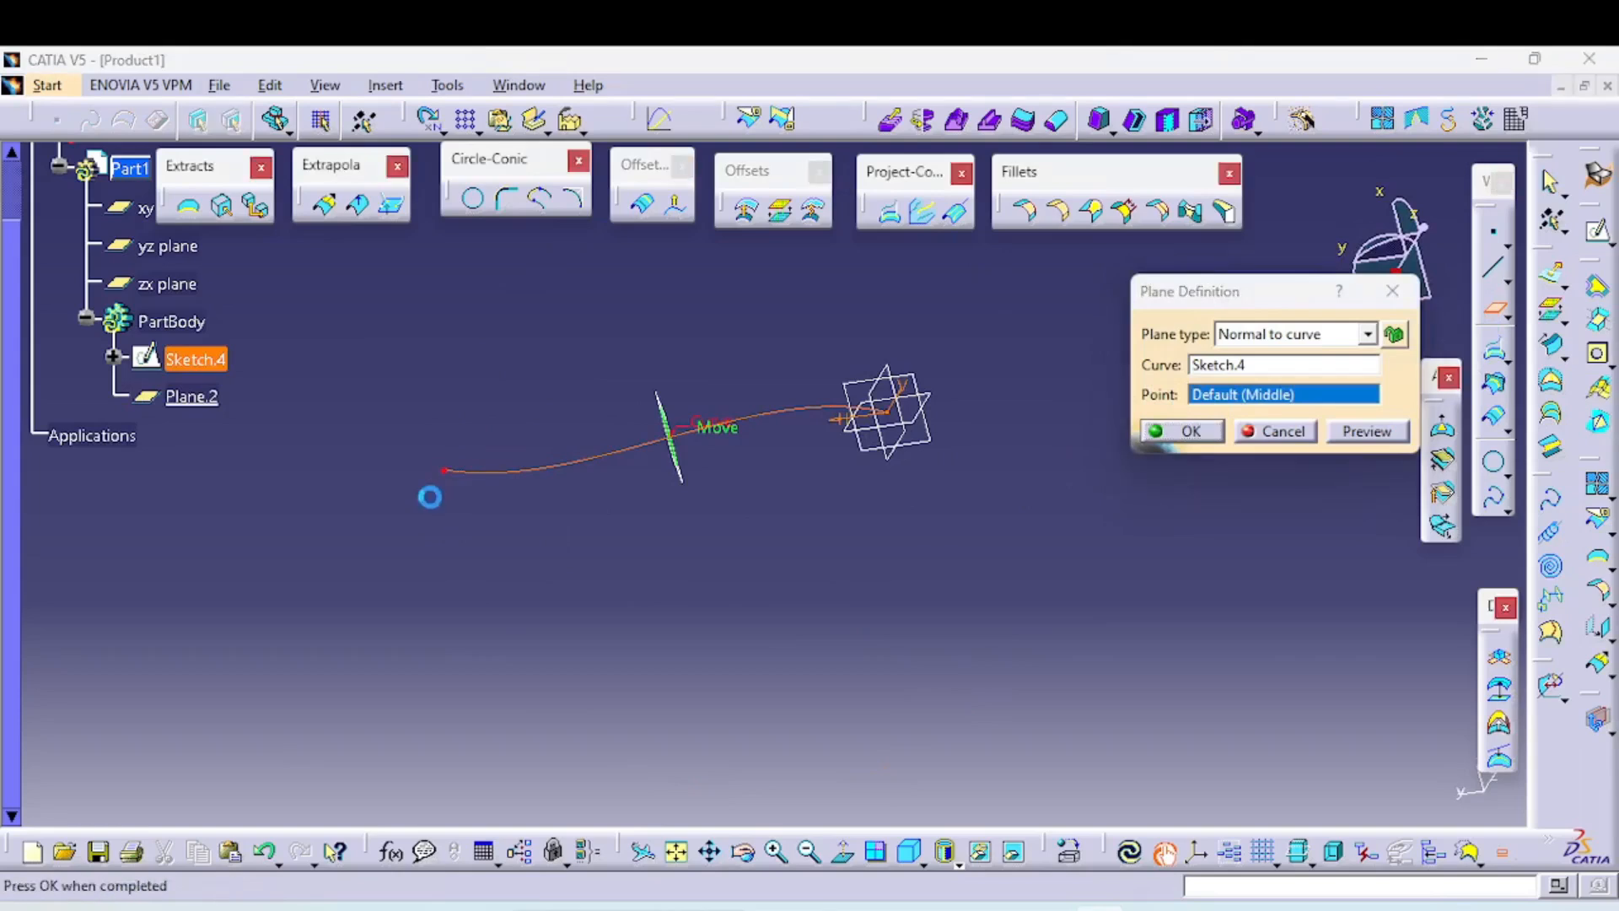
pyautogui.click(1172, 436)
# Sketch a wavy five-point spline on the new plane, starting at the end point of the first spline
pyautogui.moveTo(742, 615); pyautogui.dragTo(763, 552, button='middle')
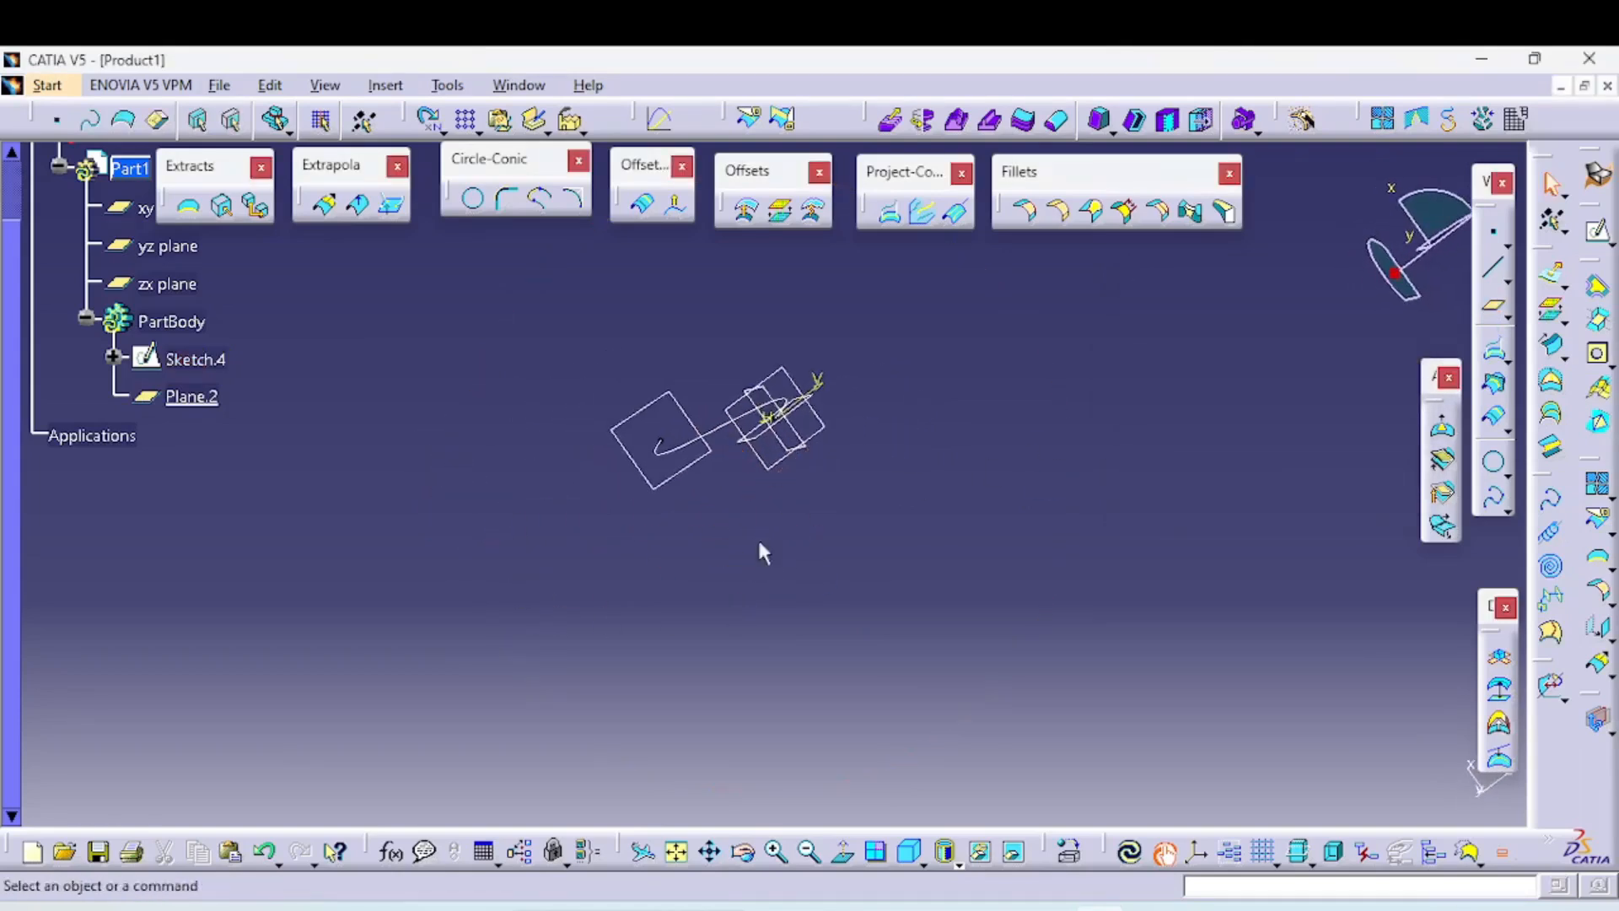
pyautogui.click(1598, 232)
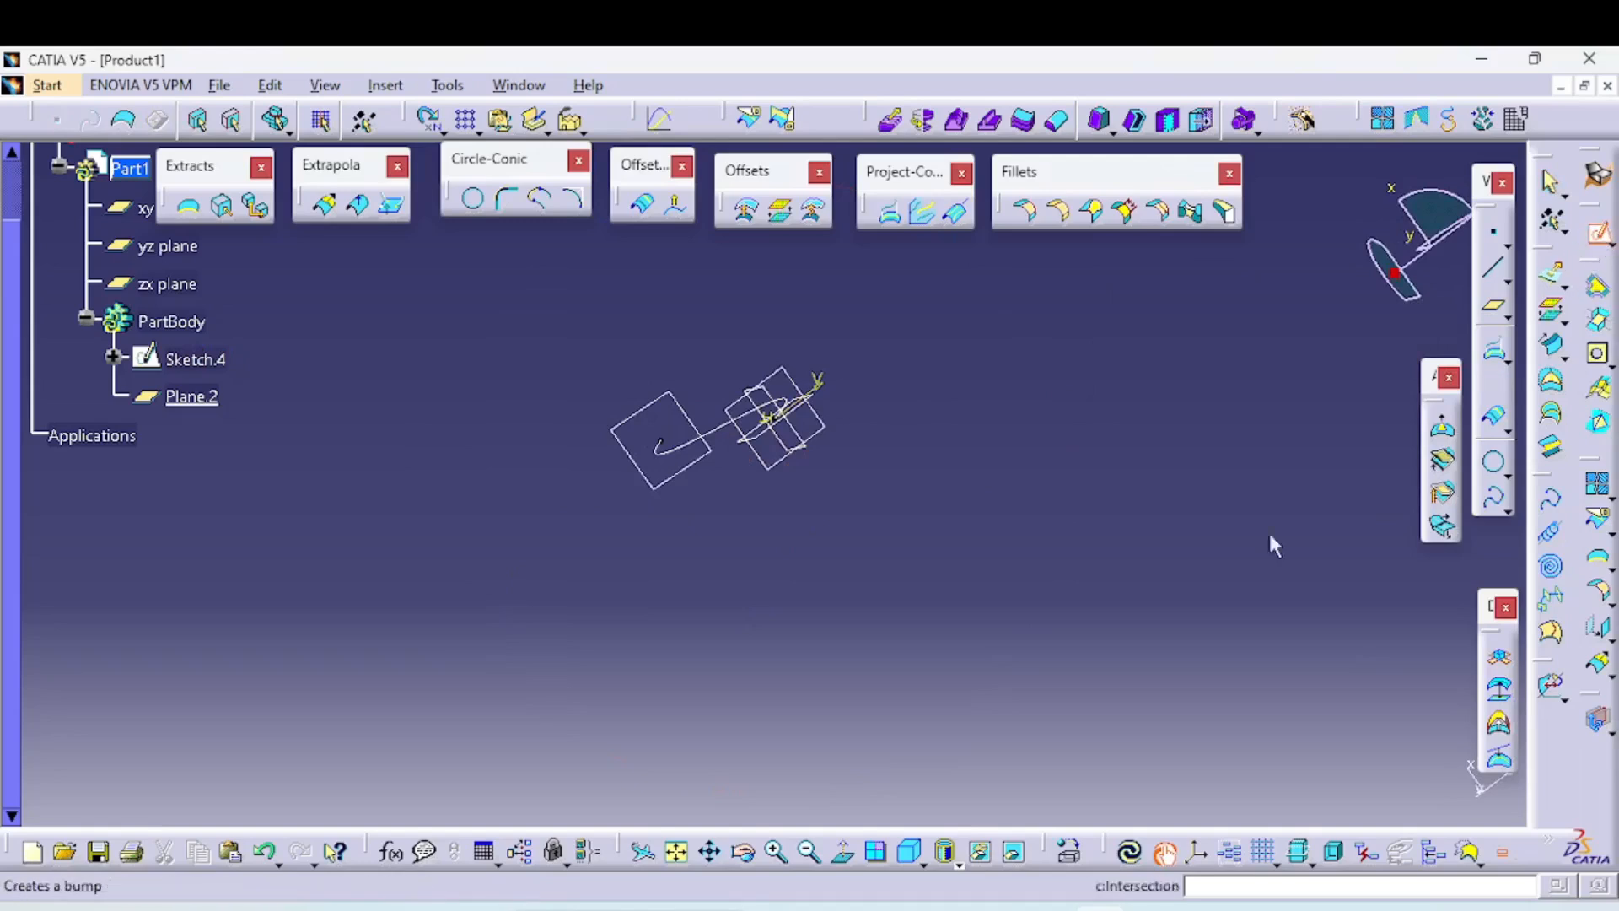
pyautogui.click(714, 469)
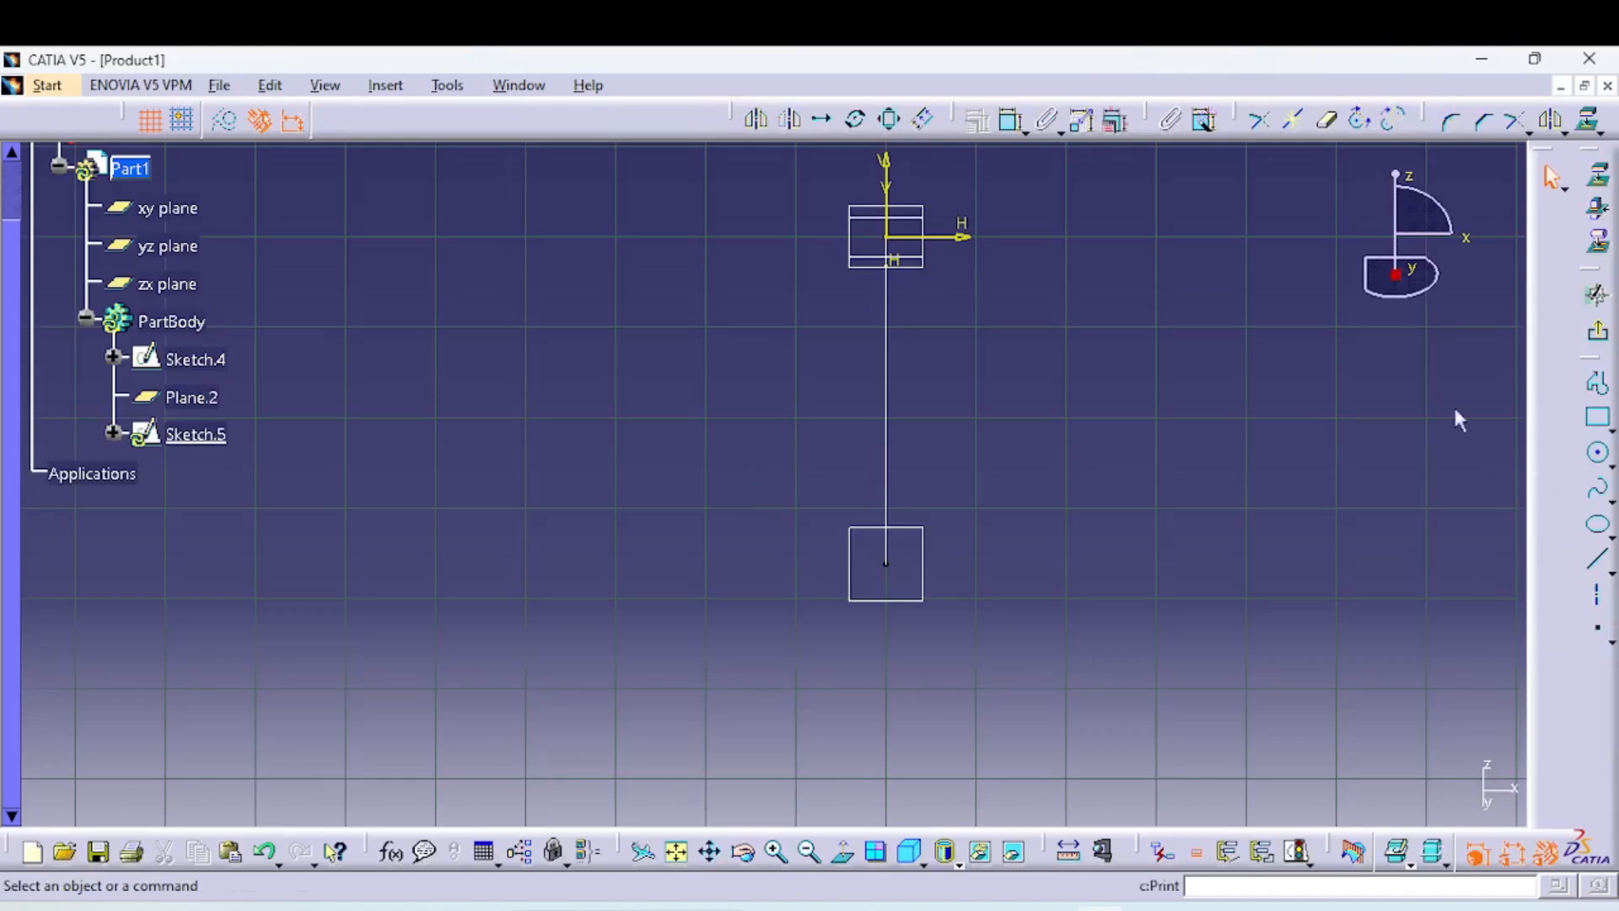
pyautogui.click(1596, 489)
pyautogui.click(885, 559)
pyautogui.click(970, 512)
pyautogui.click(1041, 560)
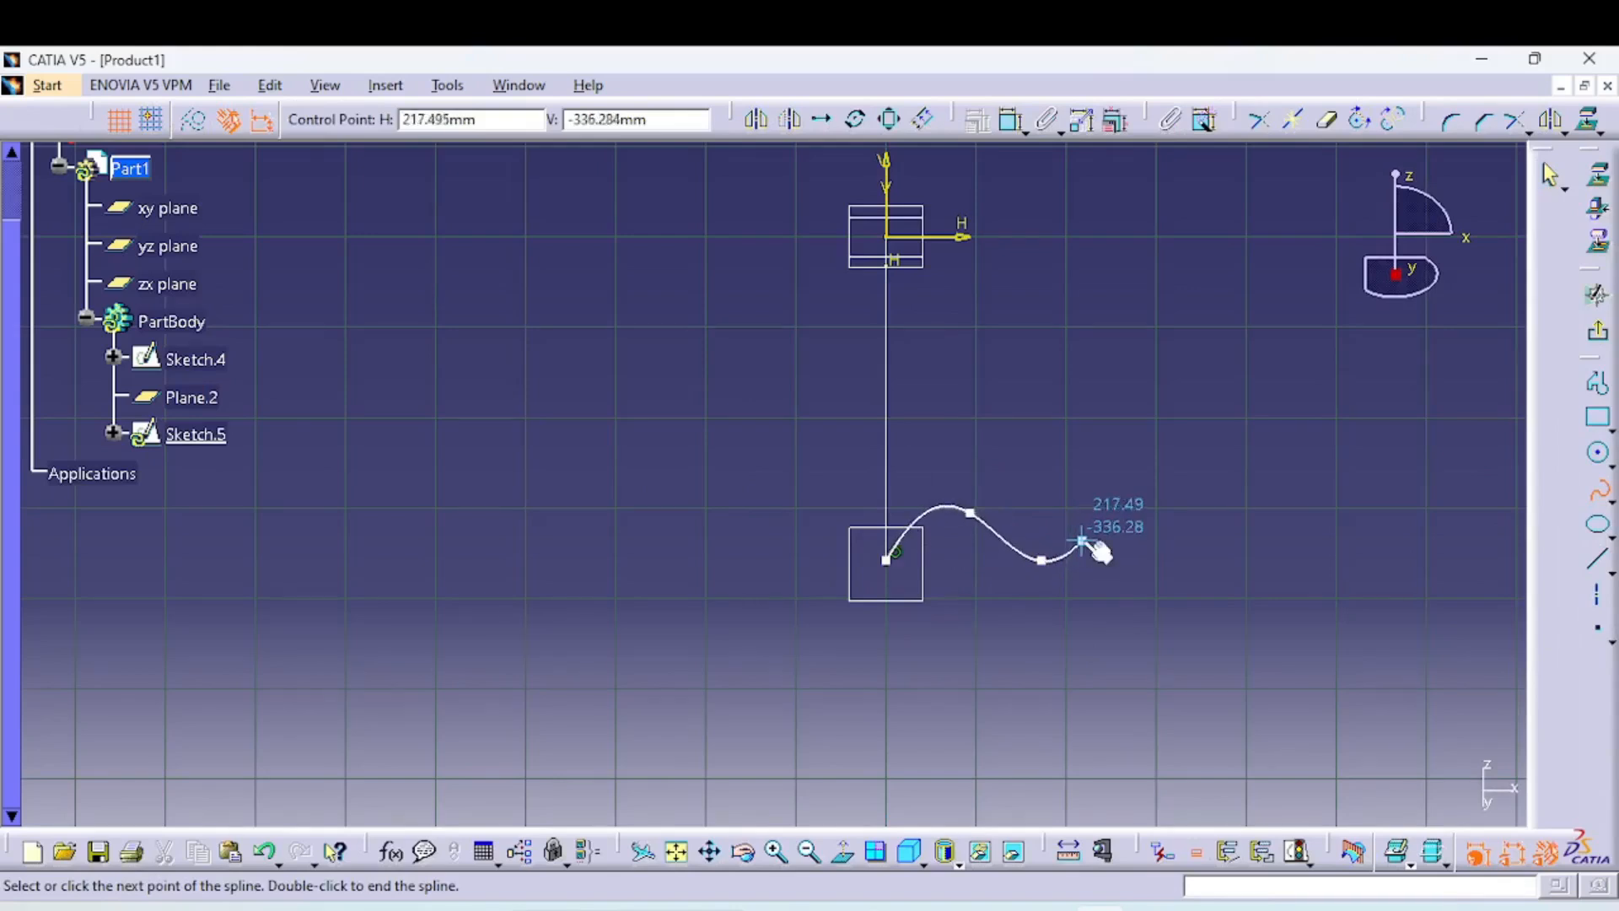
pyautogui.click(1083, 540)
pyautogui.click(1150, 513)
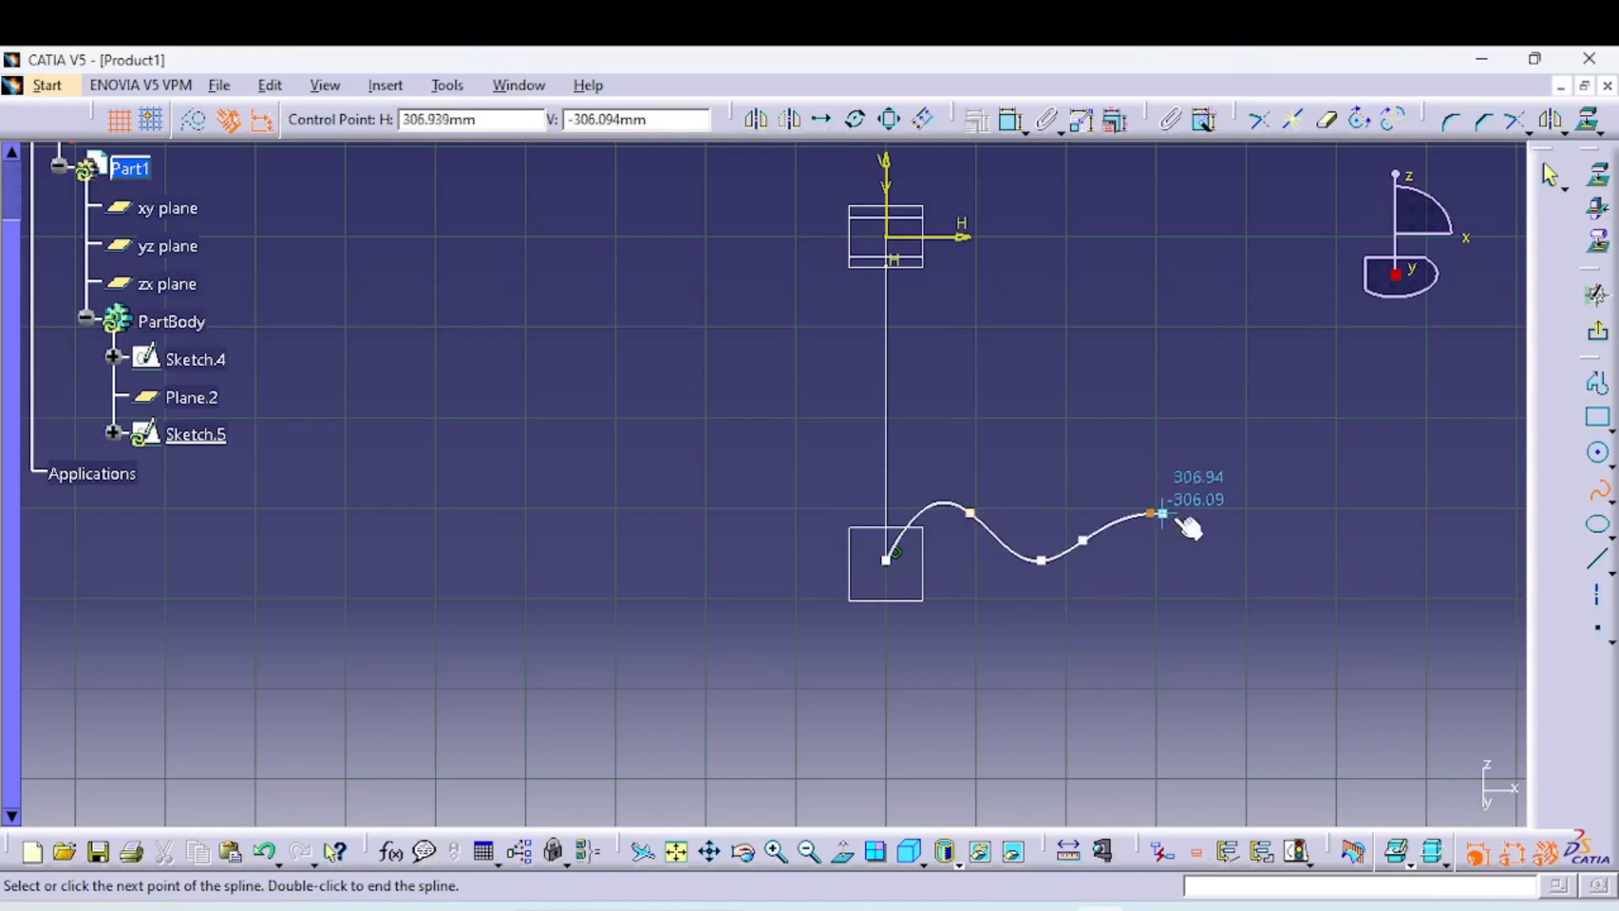
pyautogui.click(1549, 174)
pyautogui.click(1135, 616)
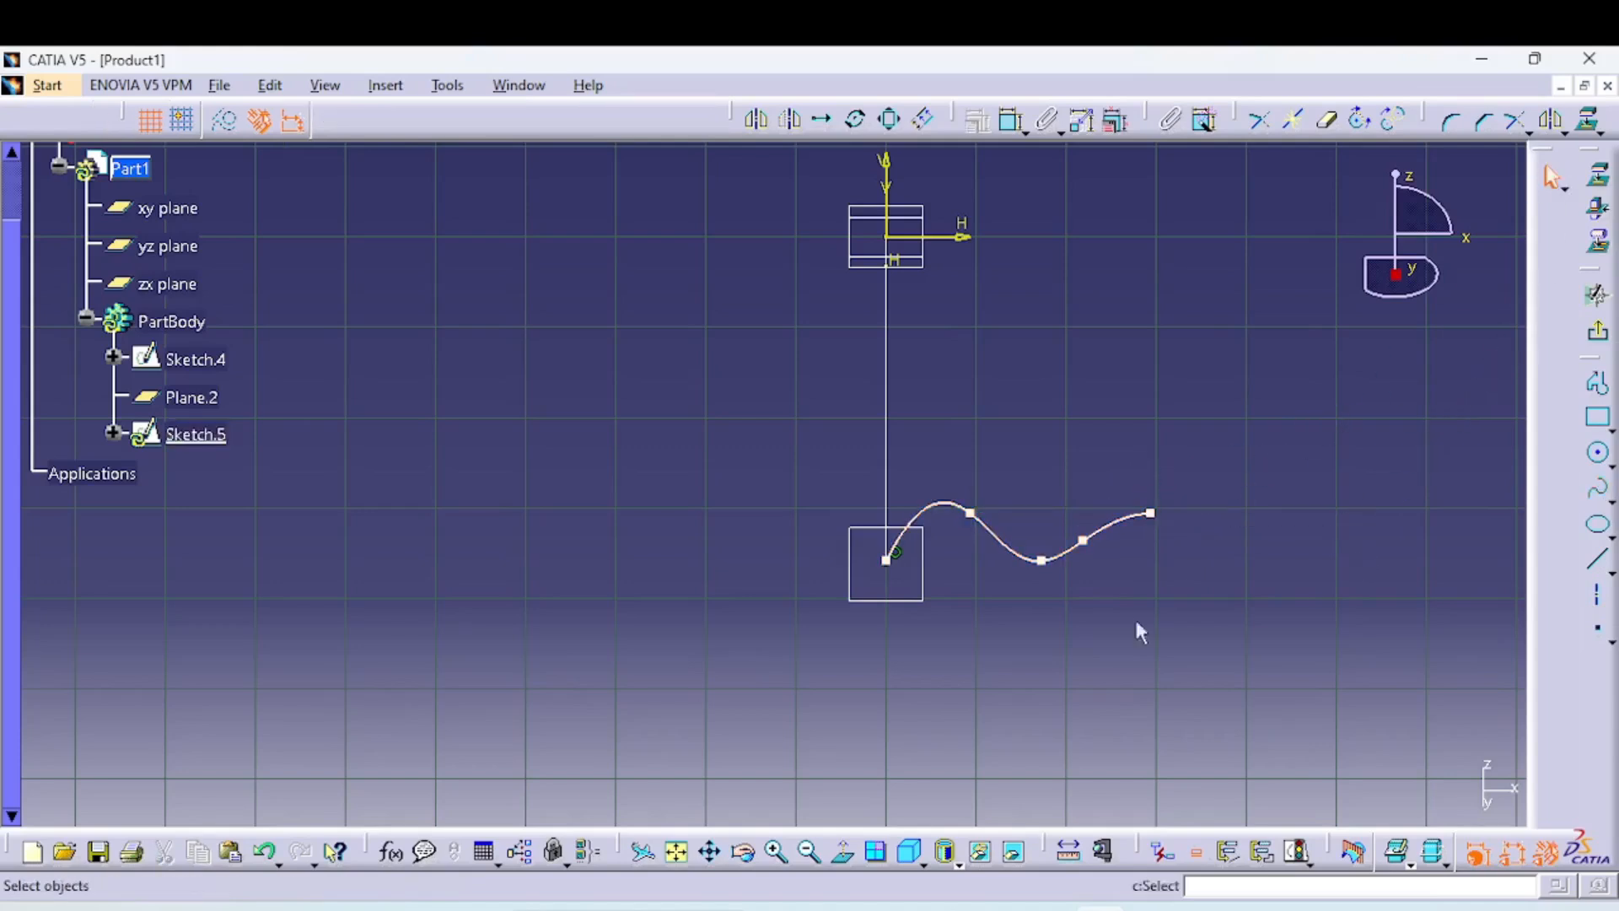
# Reshape the second spline by moving its control points into a smoother, wider wave, and exit the sketch
pyautogui.moveTo(1043, 560); pyautogui.dragTo(1178, 524)
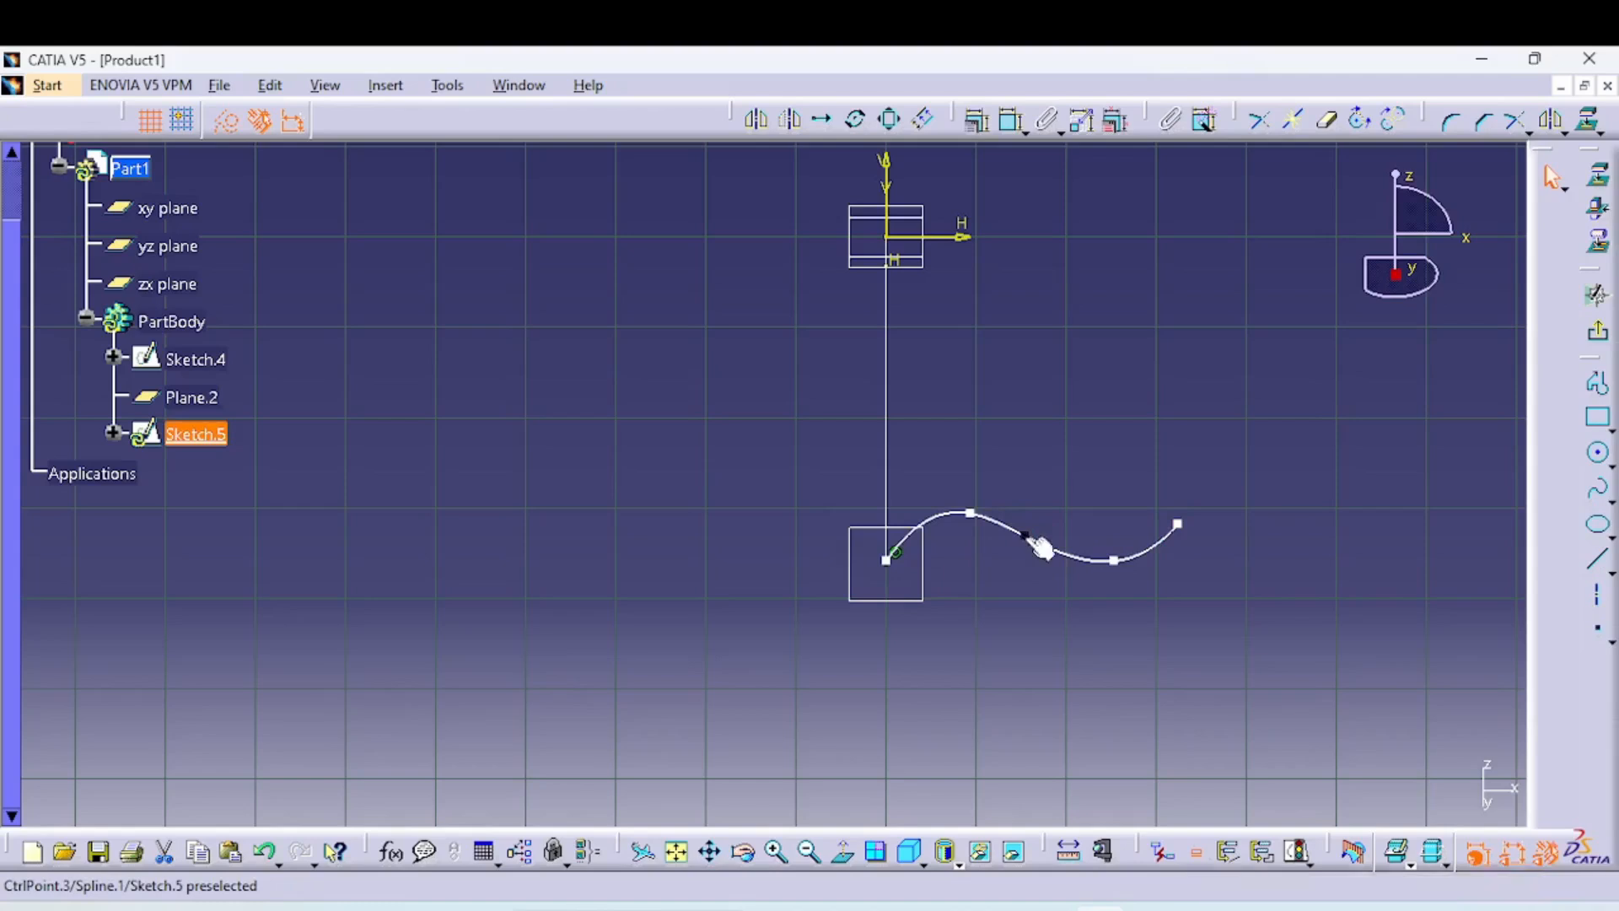
pyautogui.moveTo(976, 524); pyautogui.dragTo(989, 511)
pyautogui.click(939, 604)
pyautogui.moveTo(936, 618); pyautogui.dragTo(1019, 481, button='middle')
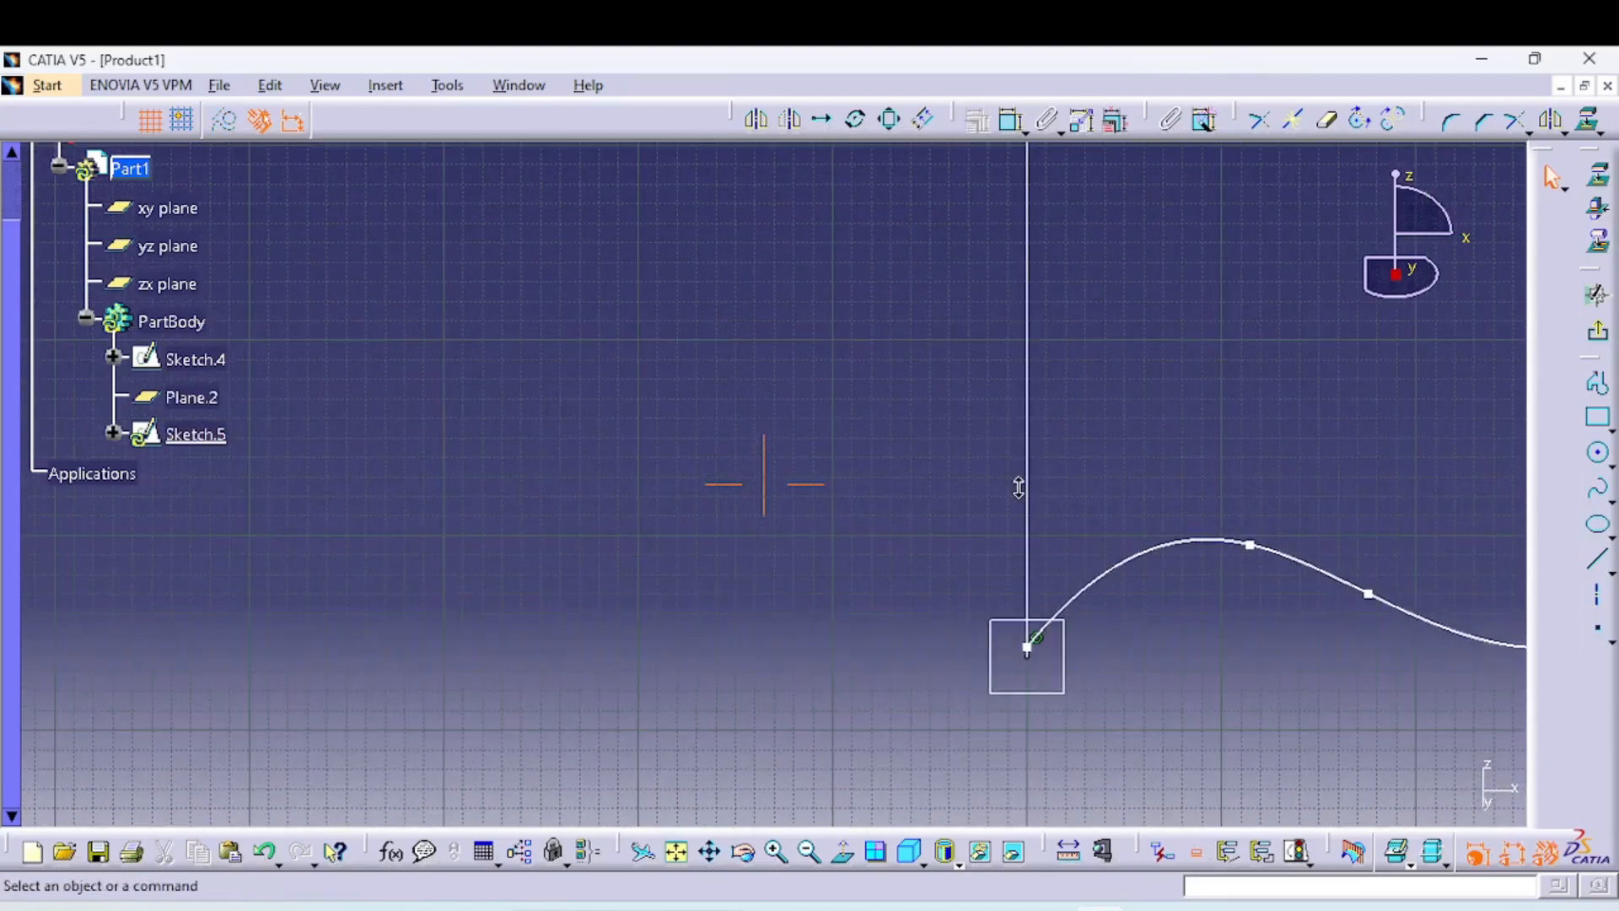
pyautogui.click(1030, 655)
pyautogui.moveTo(1171, 708); pyautogui.dragTo(1009, 594, button='middle')
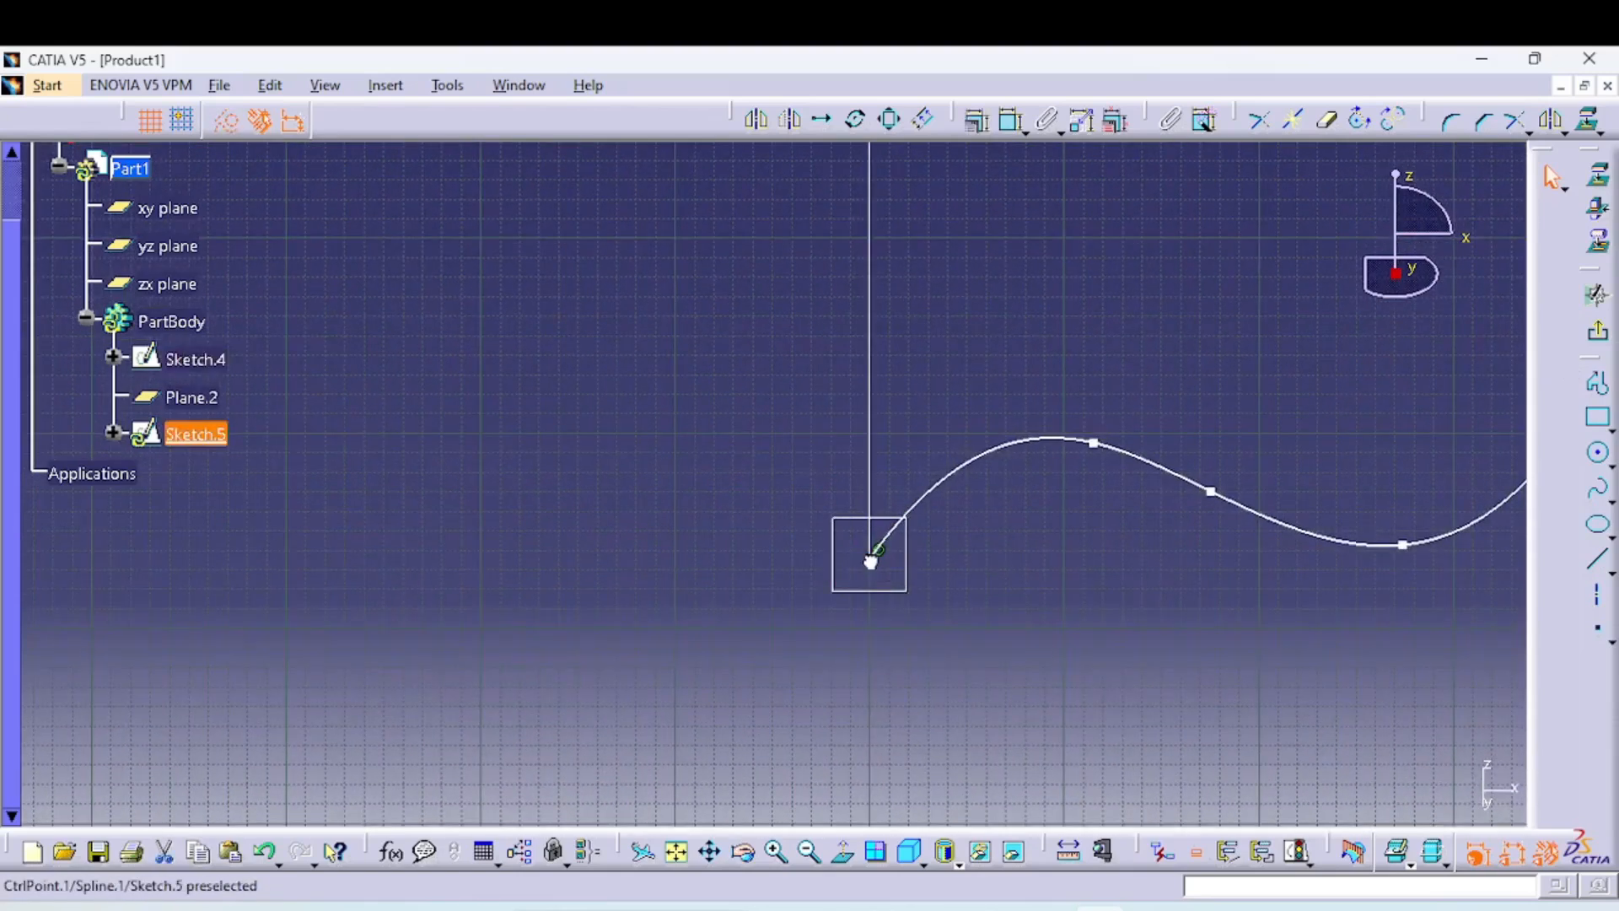
pyautogui.hotkey('shift', 'F1')
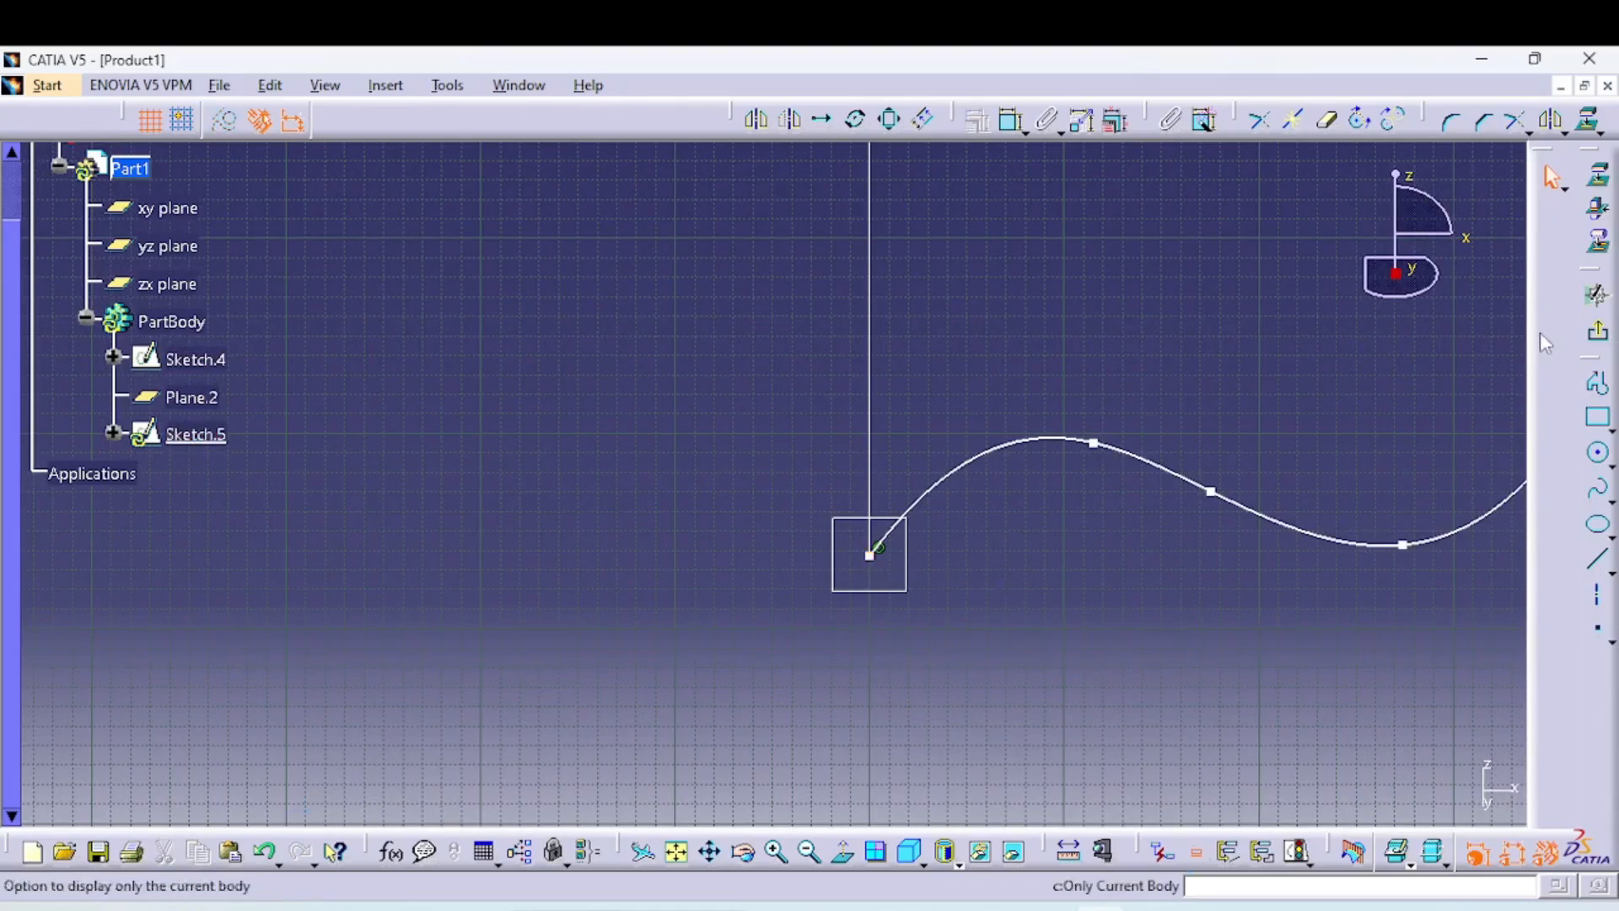
pyautogui.click(1596, 295)
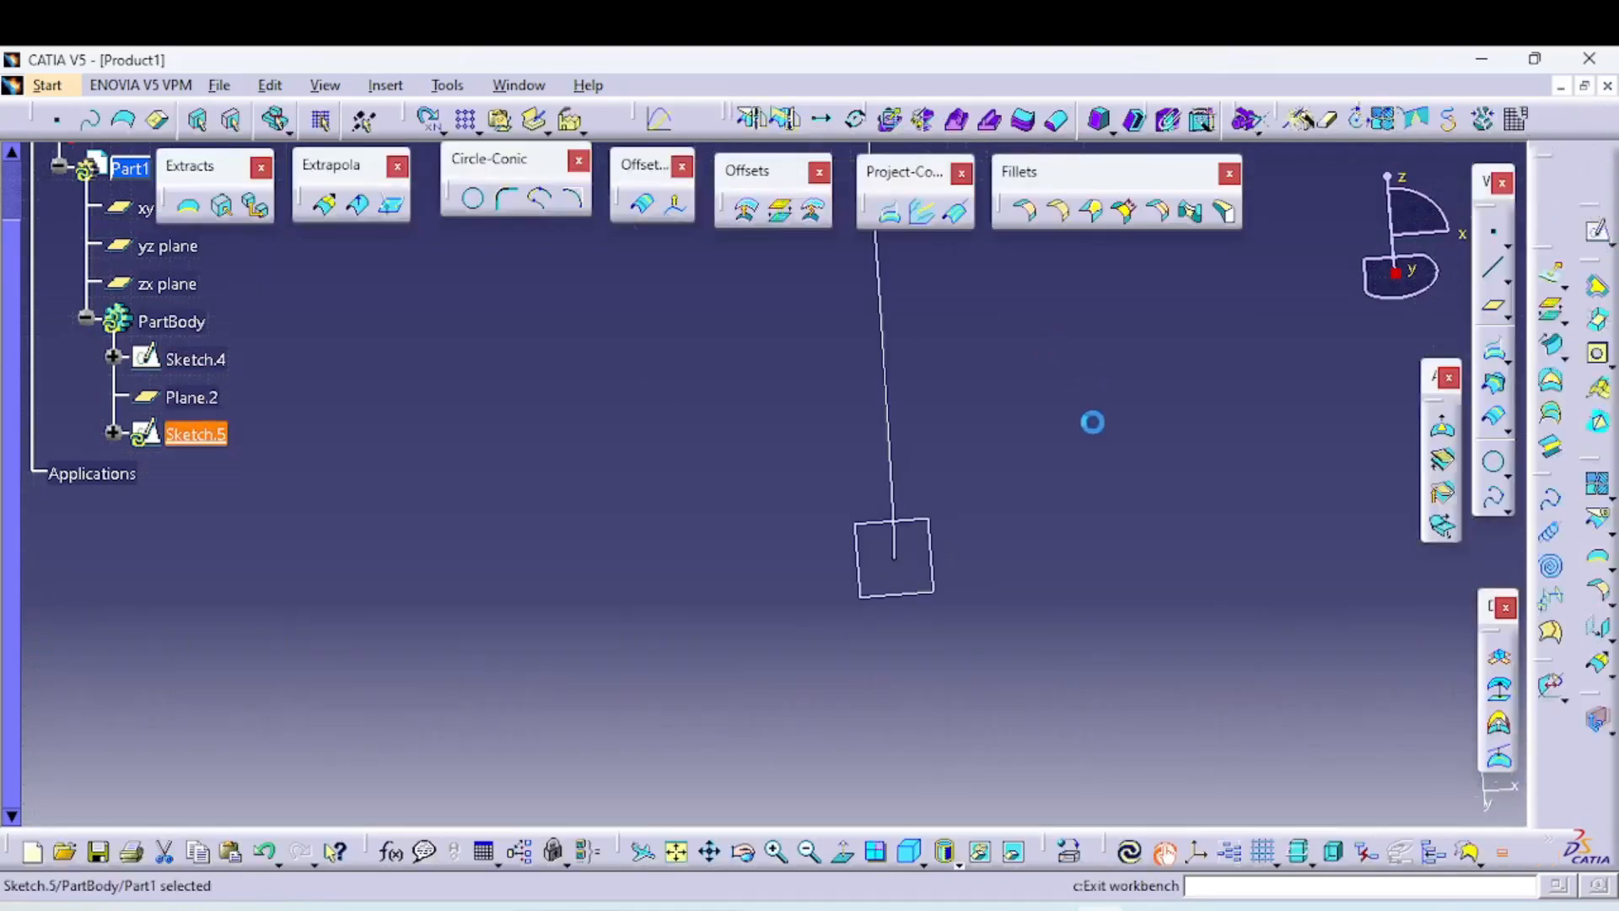
pyautogui.click(964, 545)
# Create an explicit swept surface with the second spline as profile and the first spline as guide curve
pyautogui.moveTo(813, 523)
pyautogui.mouseDown(button='middle')
pyautogui.moveTo(938, 477)
pyautogui.moveTo(787, 549)
pyautogui.moveTo(911, 462)
pyautogui.moveTo(942, 622)
pyautogui.moveTo(1067, 541)
pyautogui.mouseUp(button='middle')
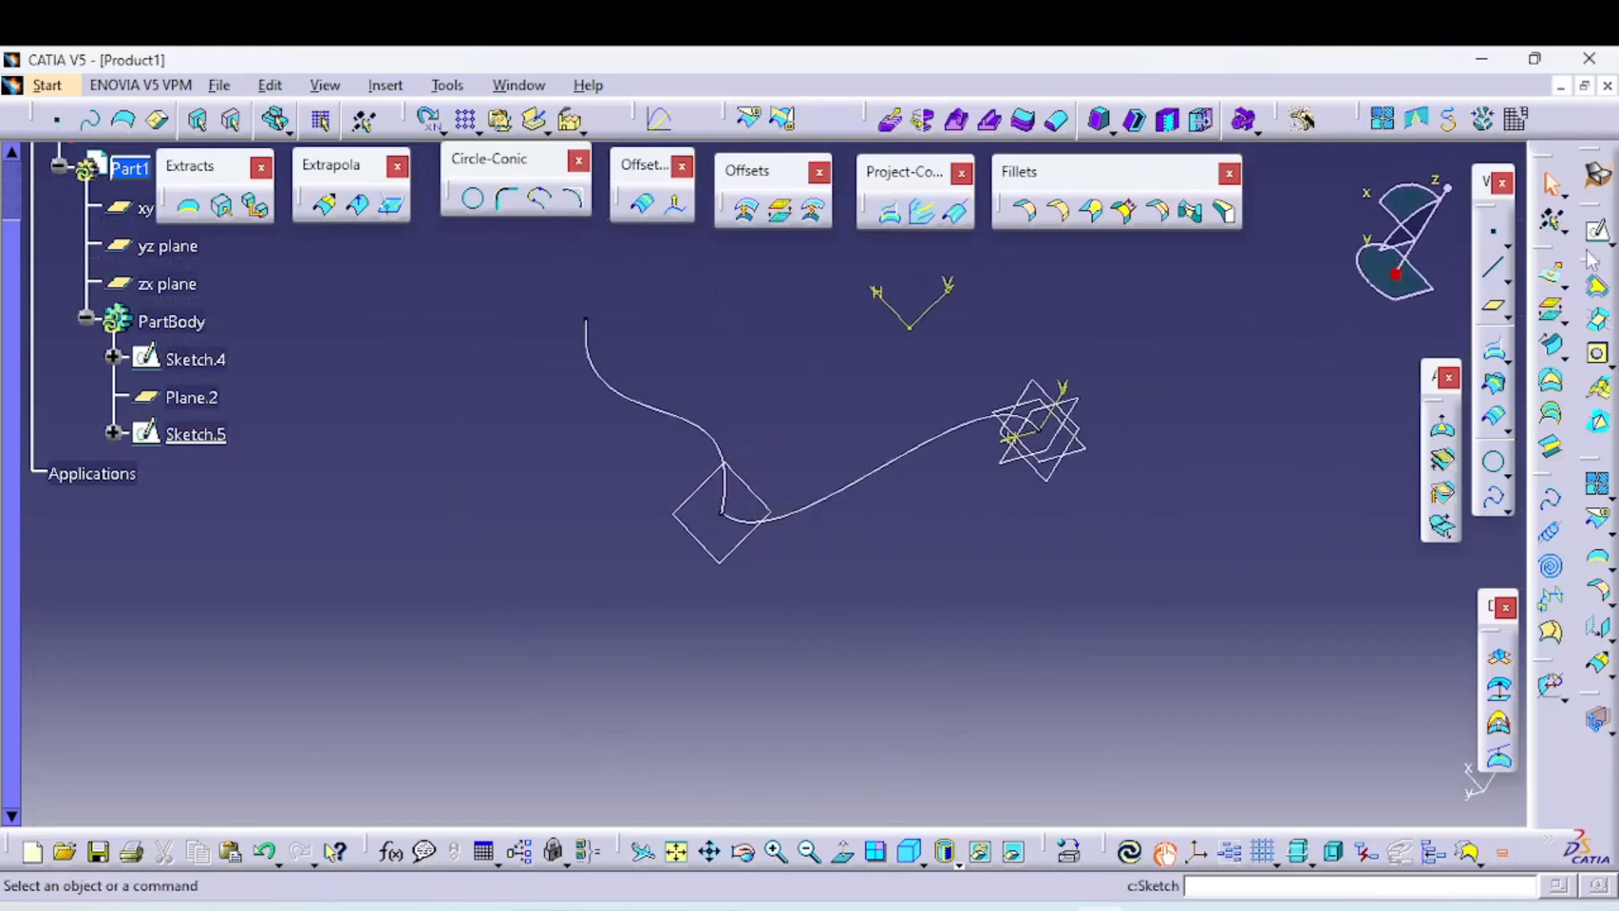
pyautogui.click(1552, 346)
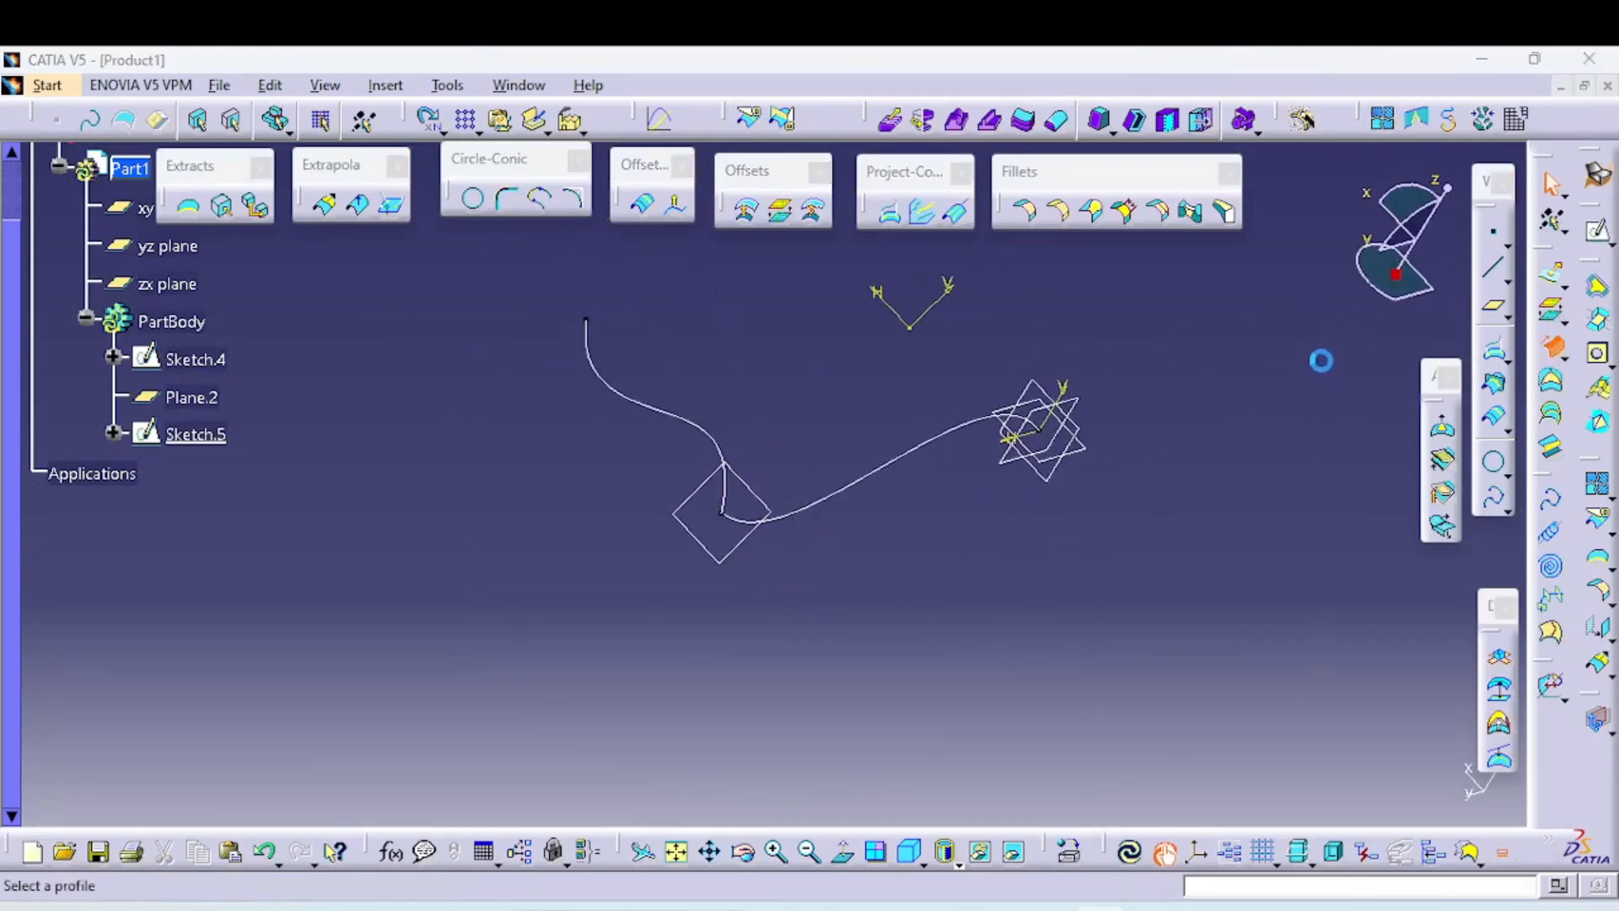
pyautogui.moveTo(747, 480); pyautogui.dragTo(534, 474, button='middle')
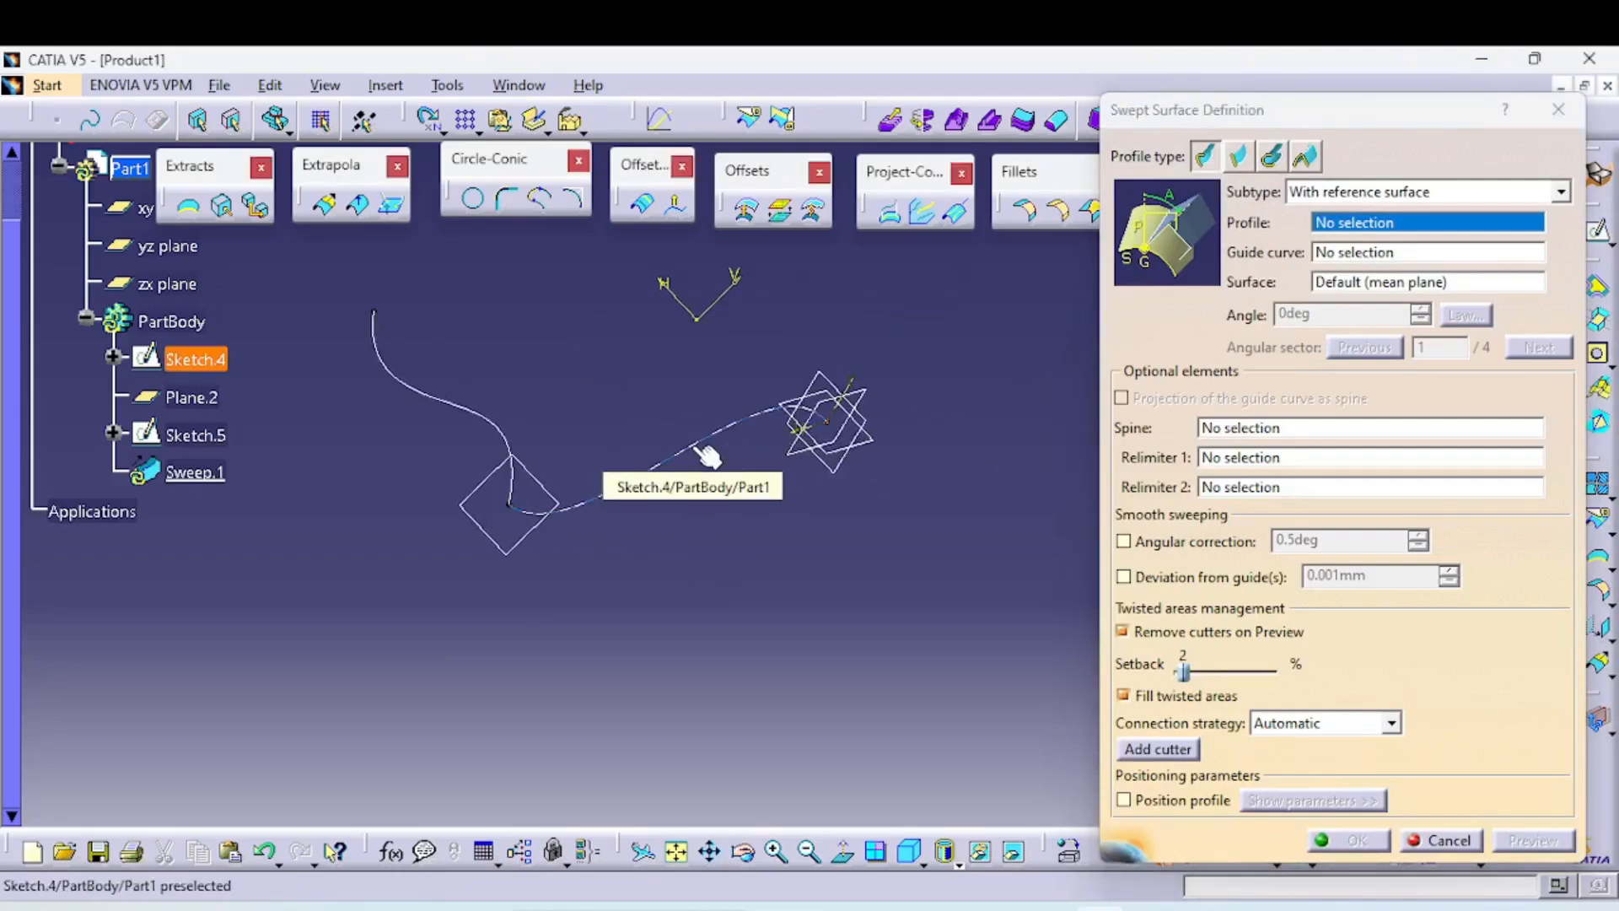
pyautogui.click(419, 387)
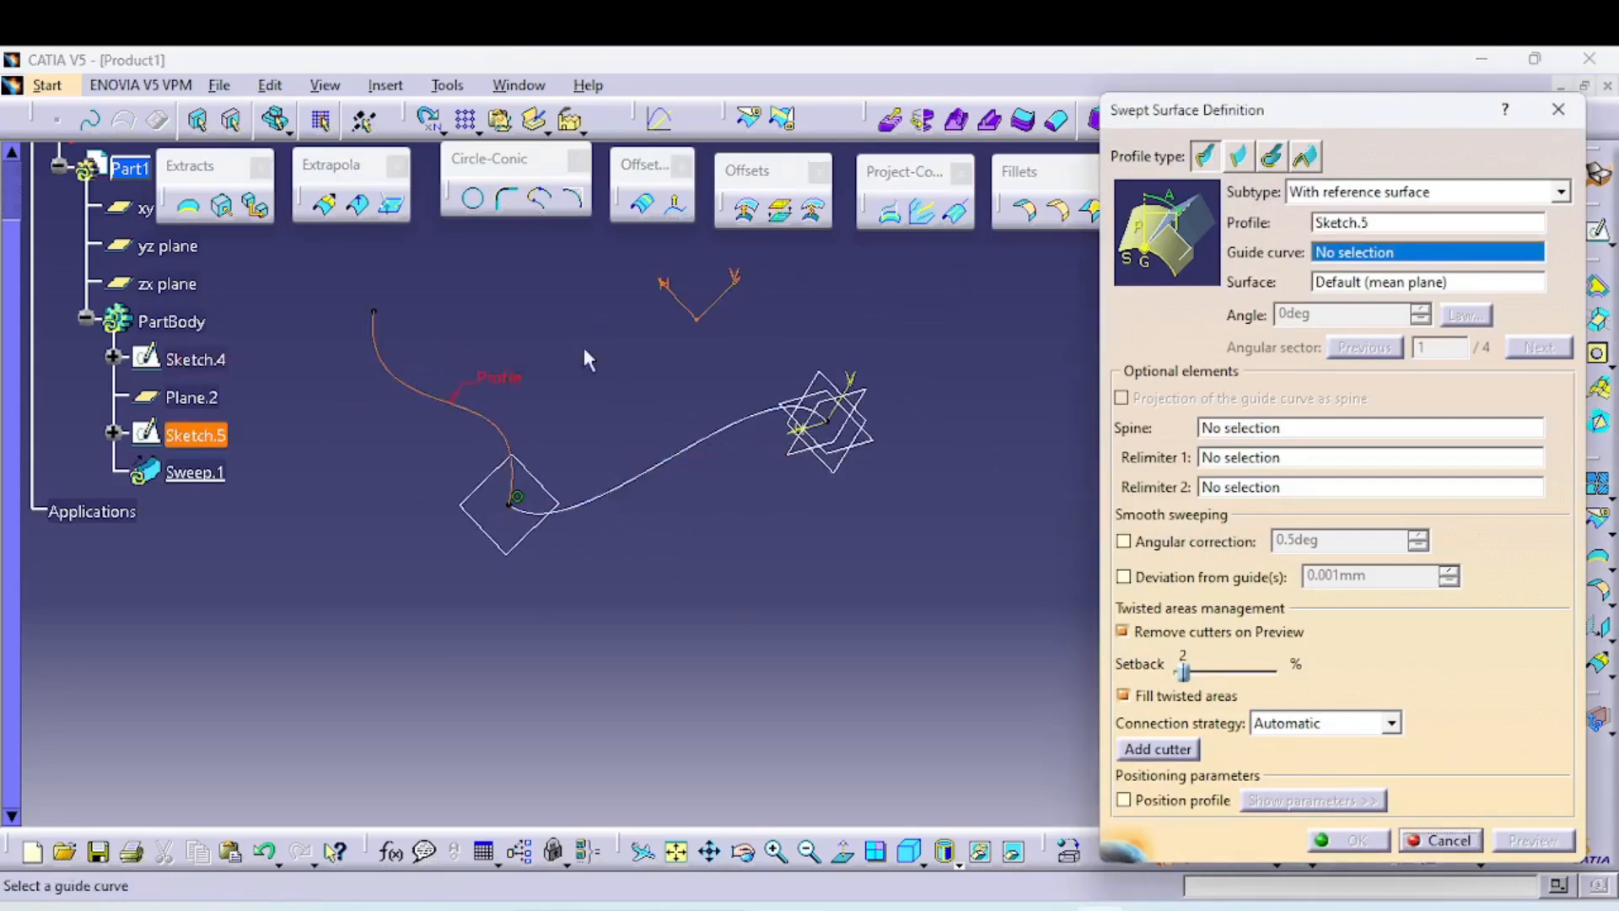
pyautogui.click(699, 462)
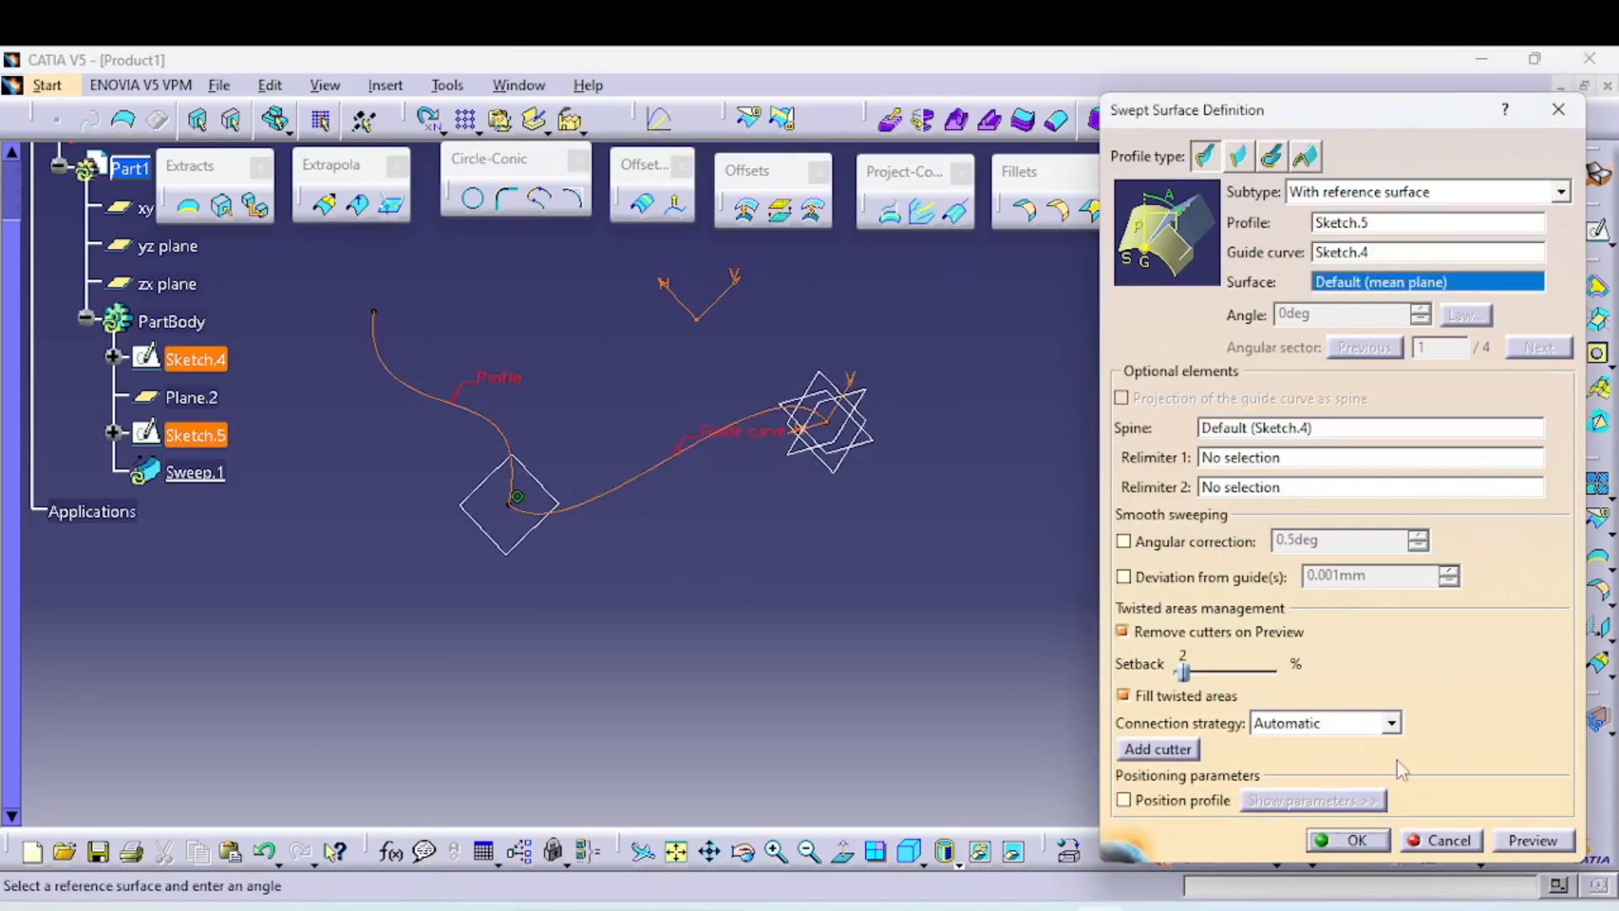
pyautogui.click(1523, 841)
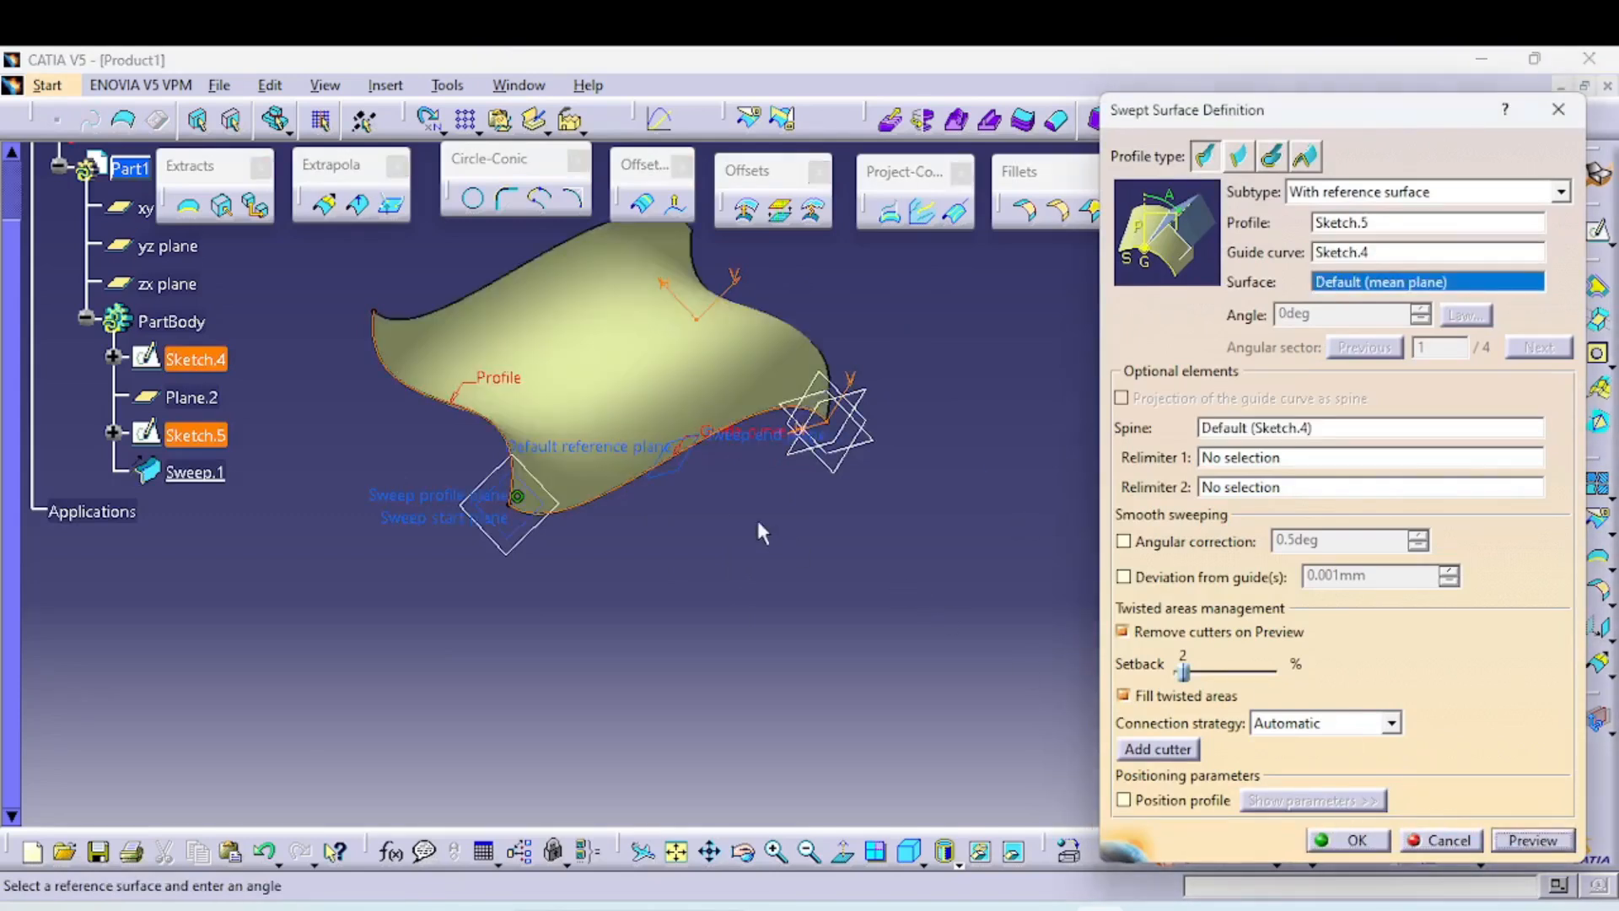
pyautogui.moveTo(762, 533); pyautogui.dragTo(840, 644, button='middle')
pyautogui.click(1341, 841)
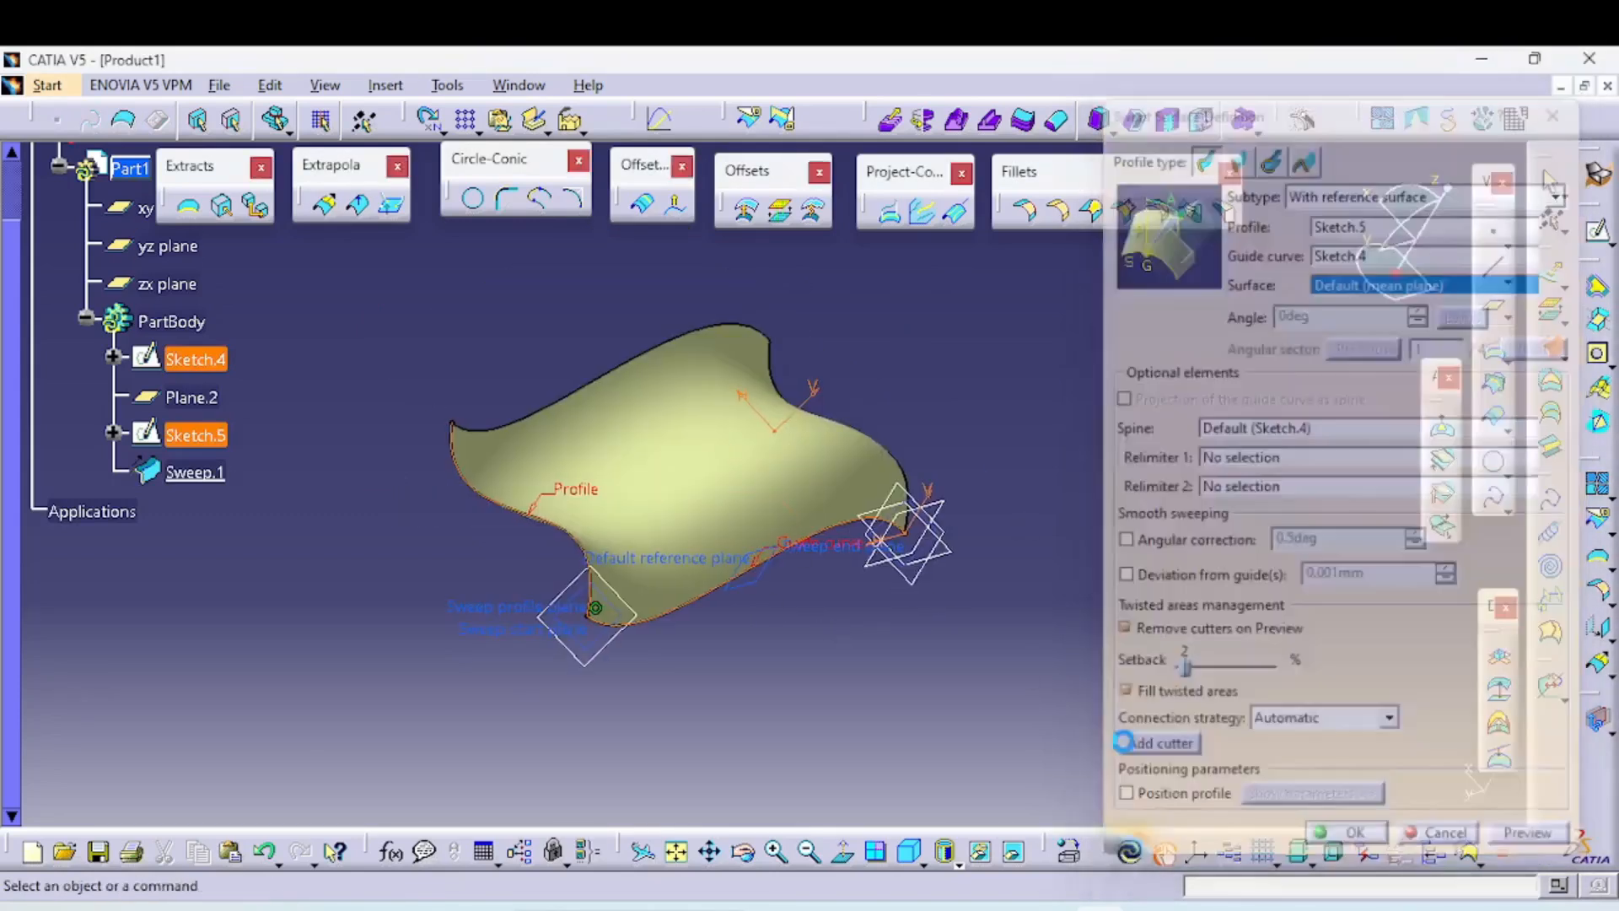
# Update the part and hide the plane normal to the guide curve
pyautogui.moveTo(1059, 658); pyautogui.dragTo(964, 601, button='middle')
pyautogui.moveTo(885, 668); pyautogui.dragTo(951, 737, button='middle')
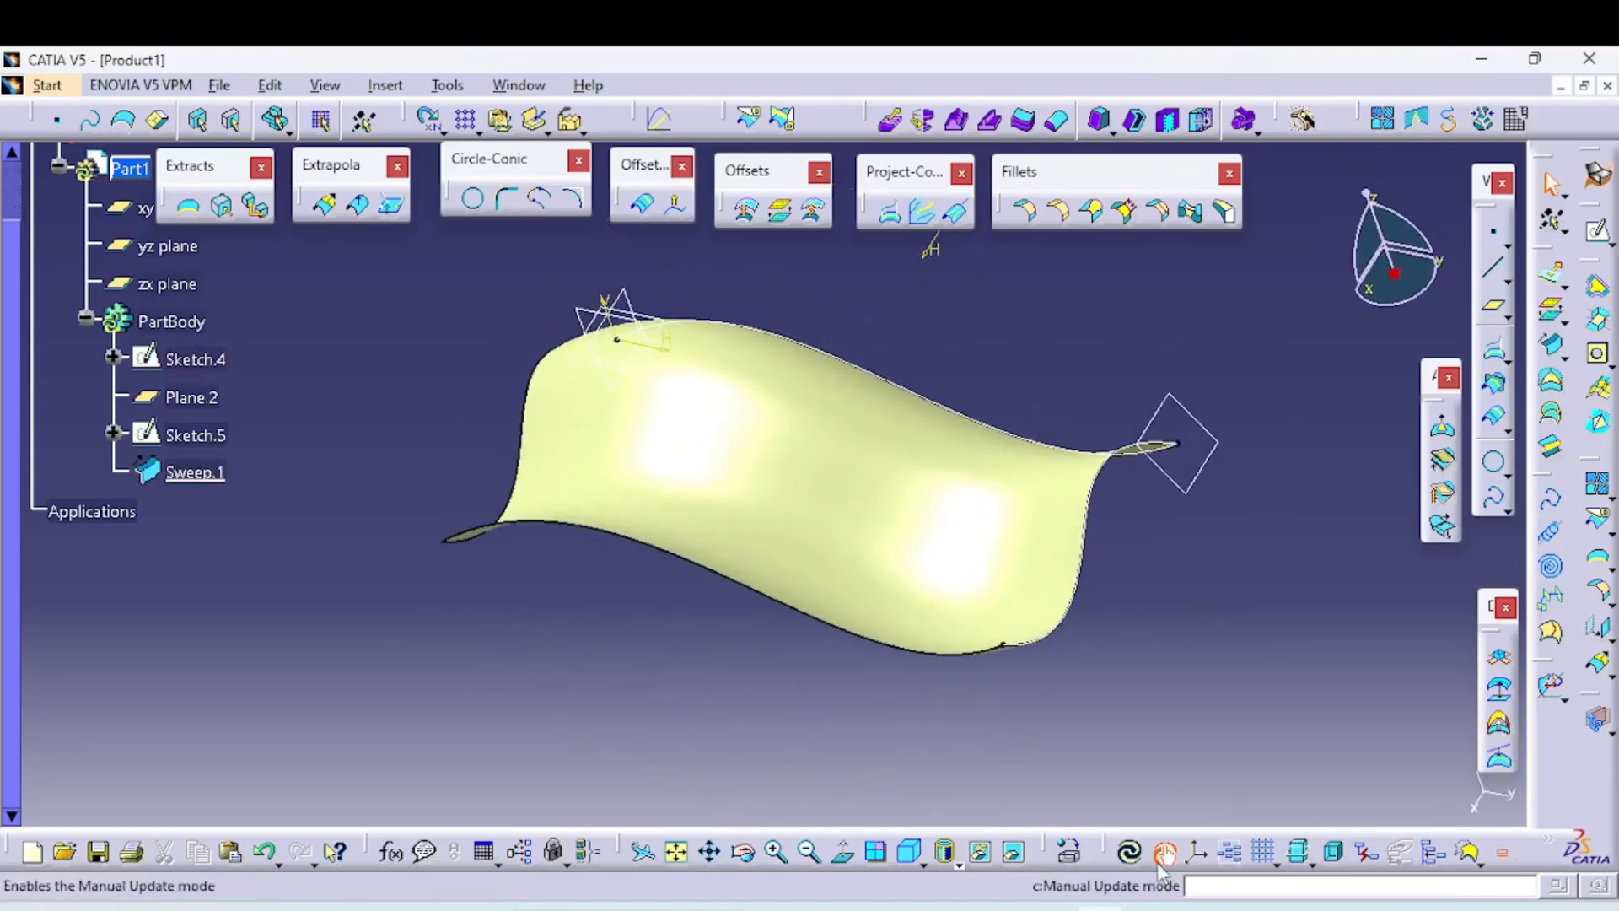
pyautogui.click(1130, 851)
pyautogui.moveTo(914, 705); pyautogui.dragTo(1011, 590, button='middle')
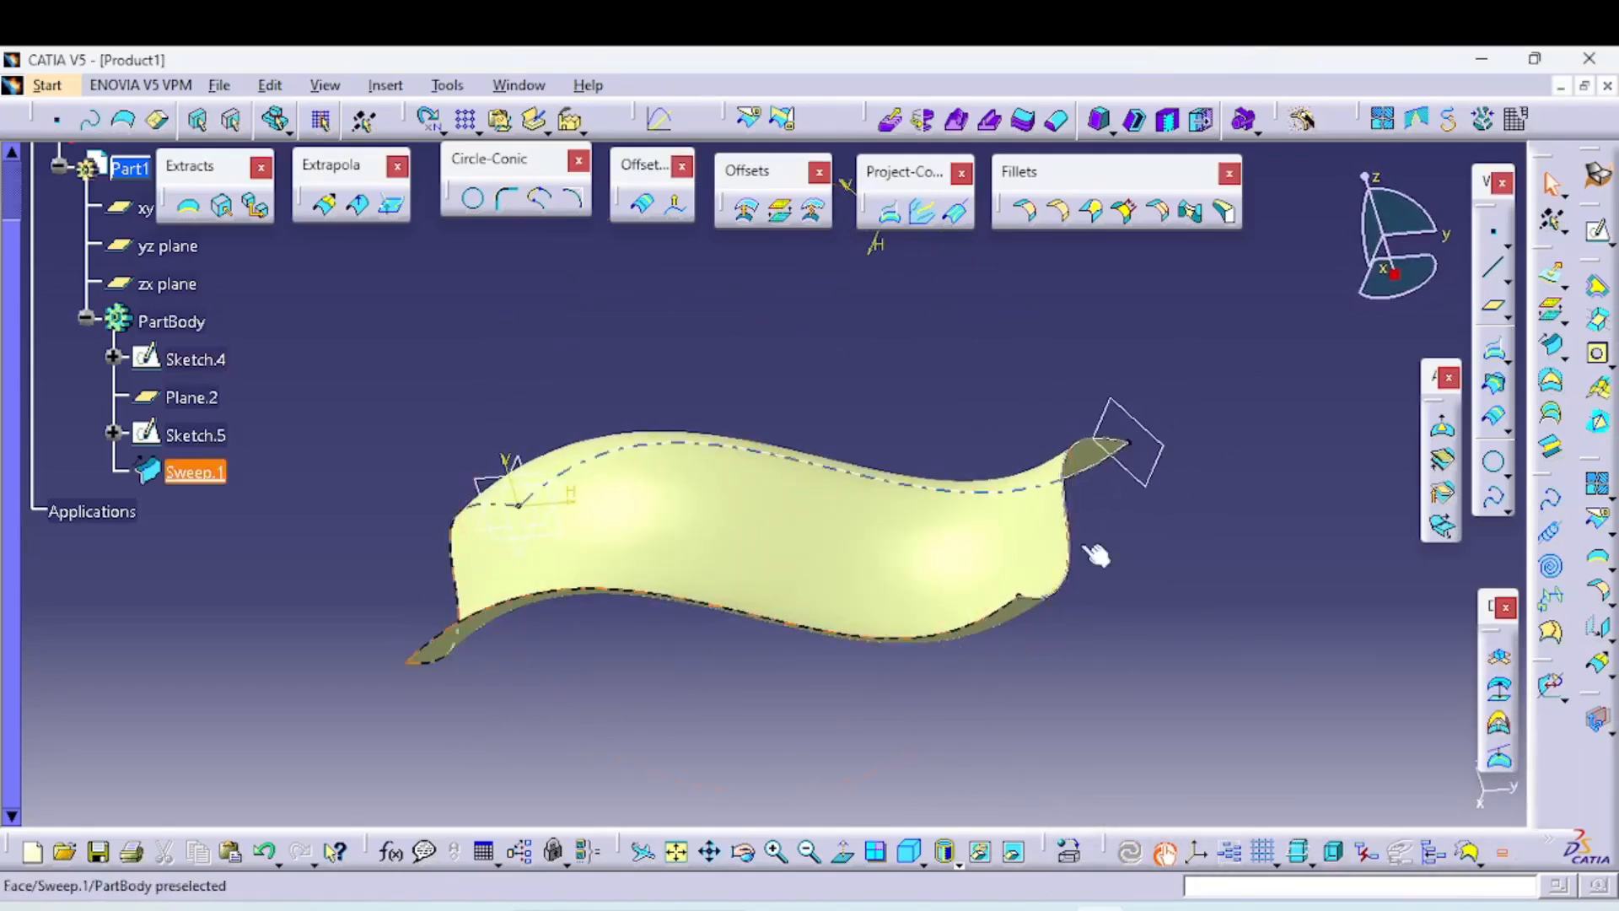
pyautogui.rightClick(1172, 474)
pyautogui.click(1206, 481)
pyautogui.moveTo(1188, 554); pyautogui.dragTo(1122, 641, button='middle')
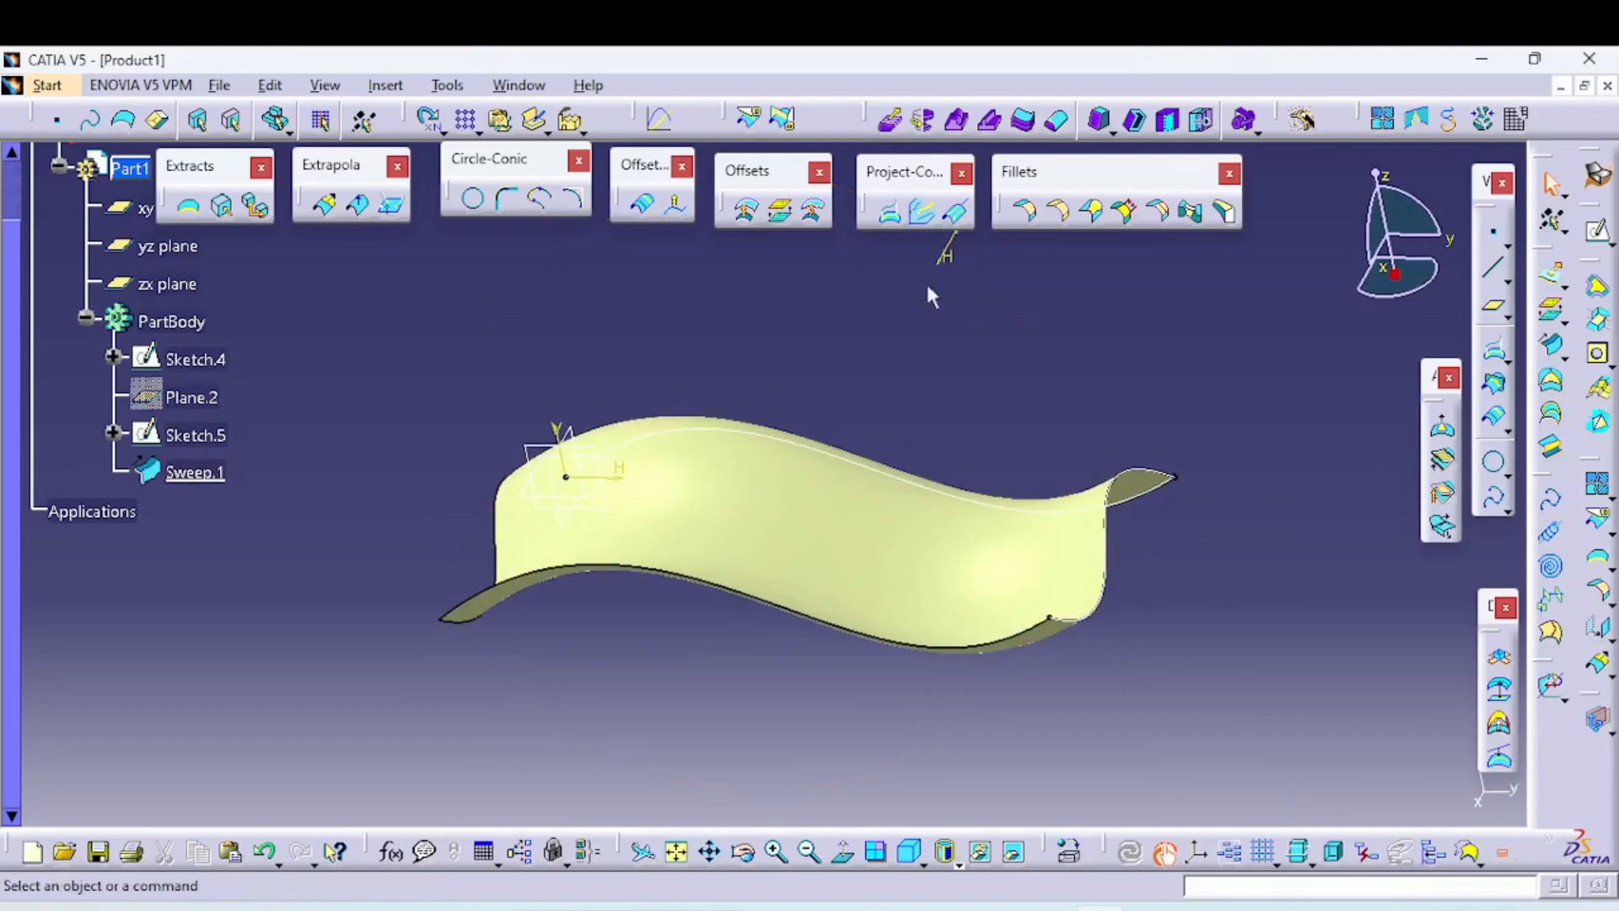
# Create a Rough Offset of the swept surface with a 3 mm offset and 1 mm deviation, previewing it before accepting
pyautogui.click(814, 213)
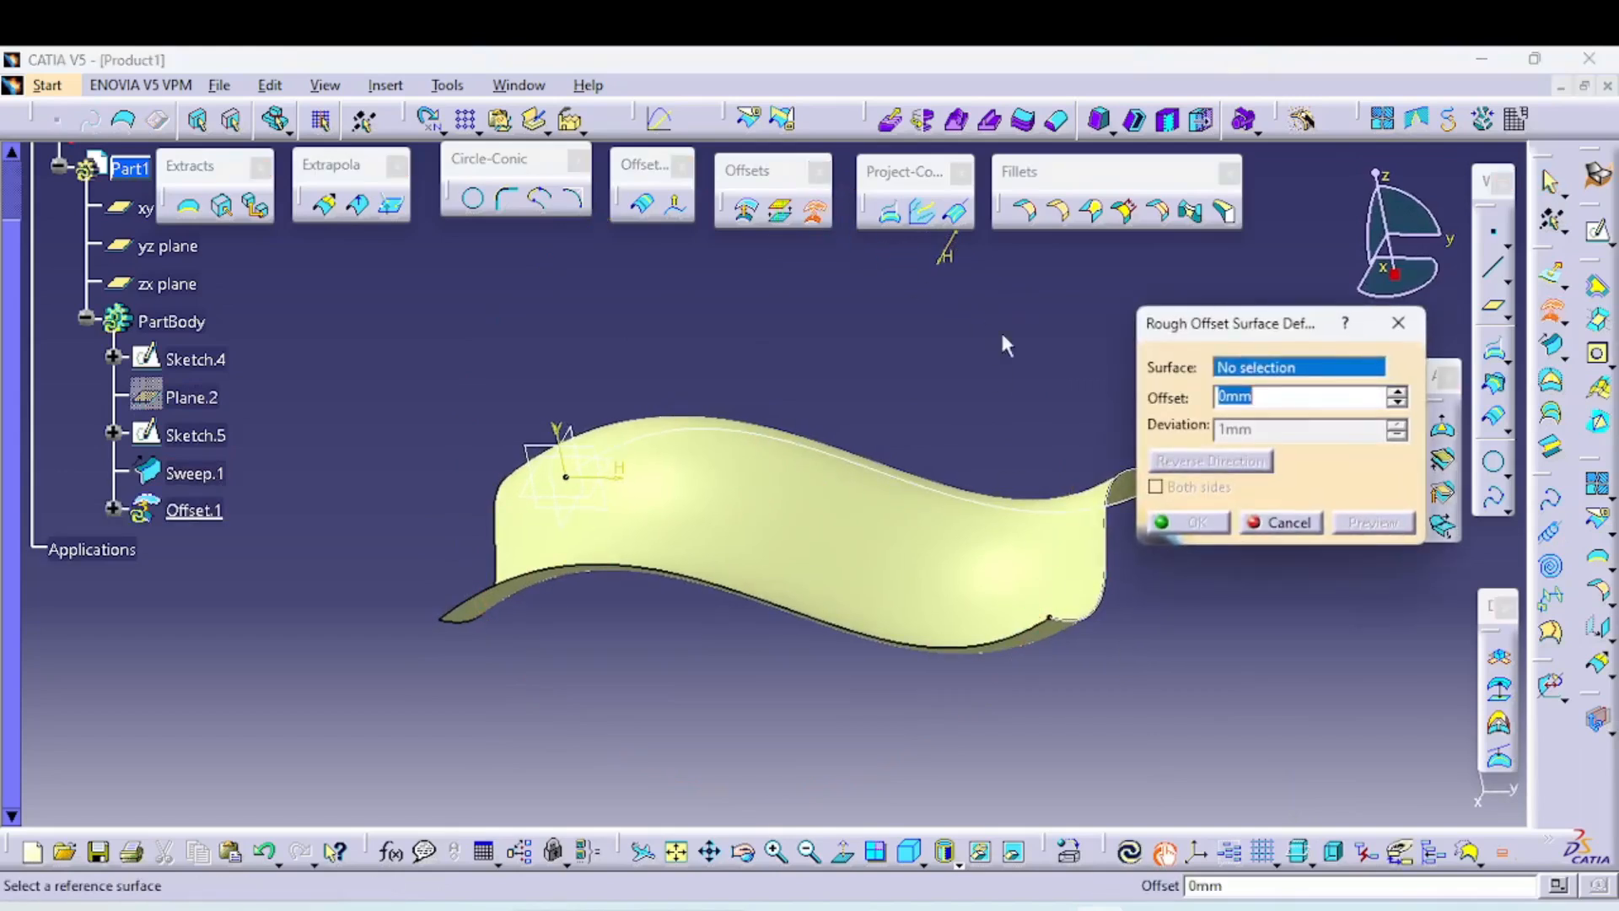
pyautogui.click(798, 477)
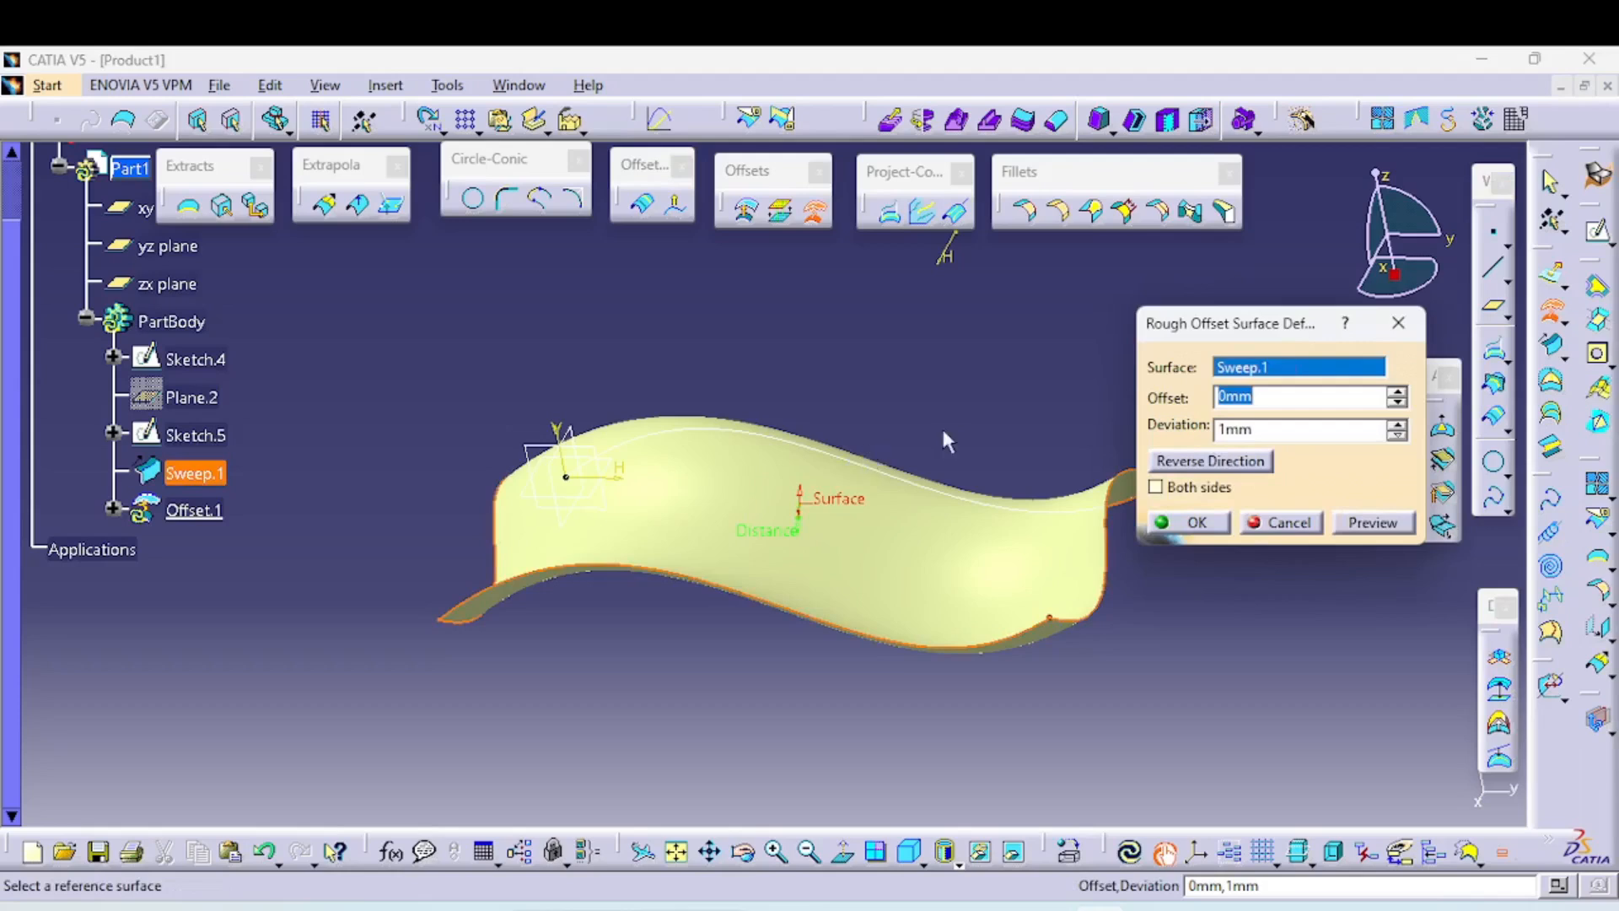
pyautogui.write('3')
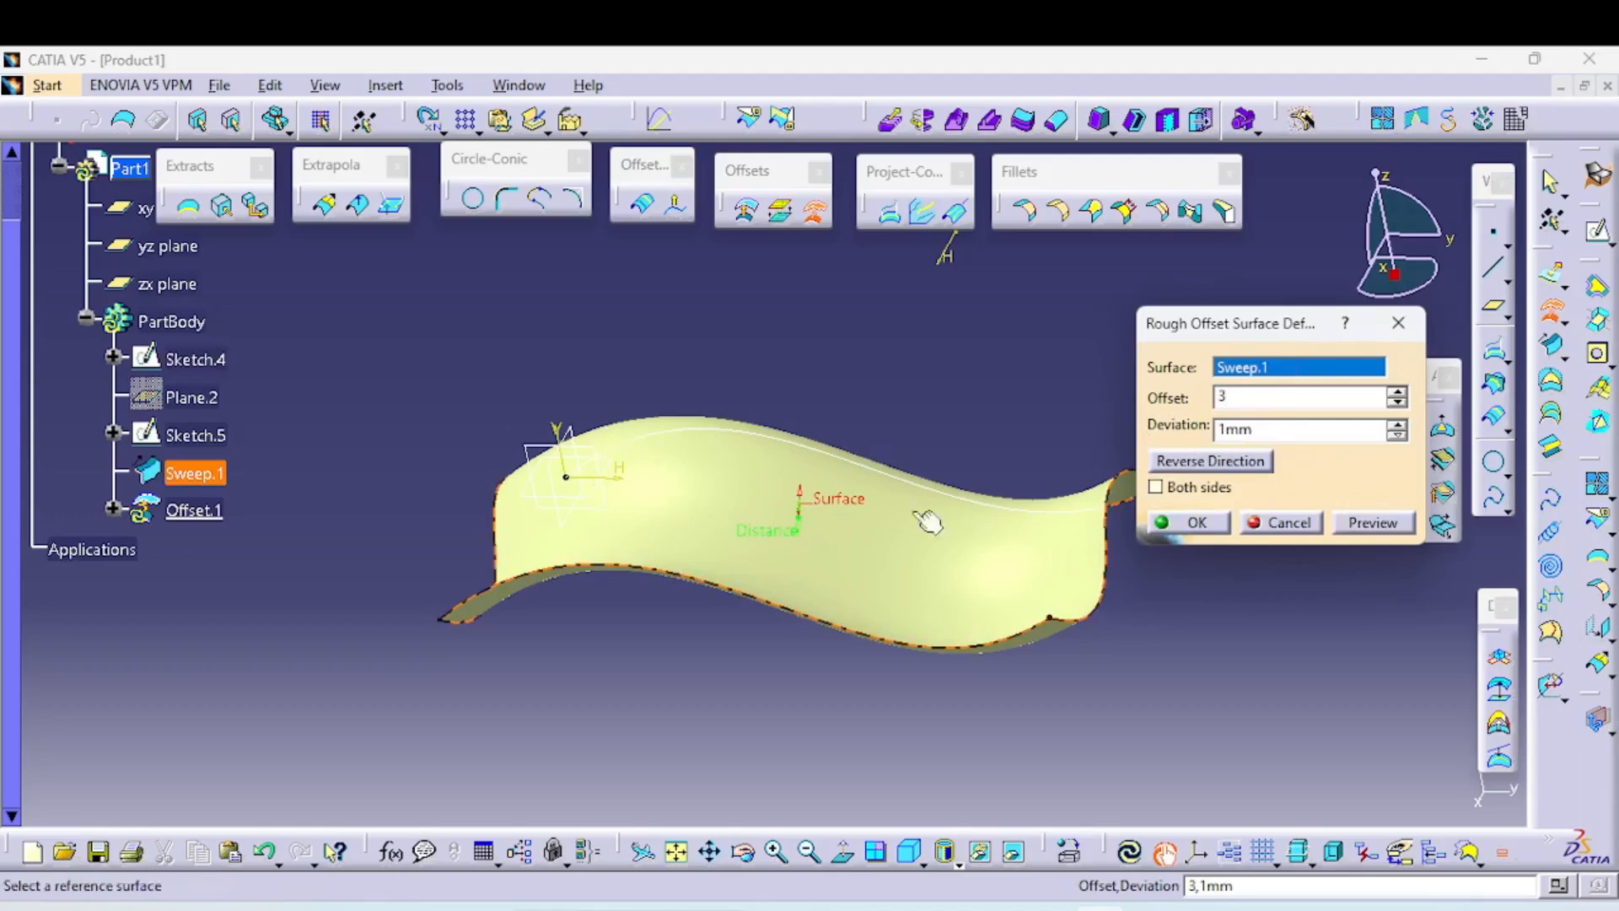
pyautogui.click(1265, 428)
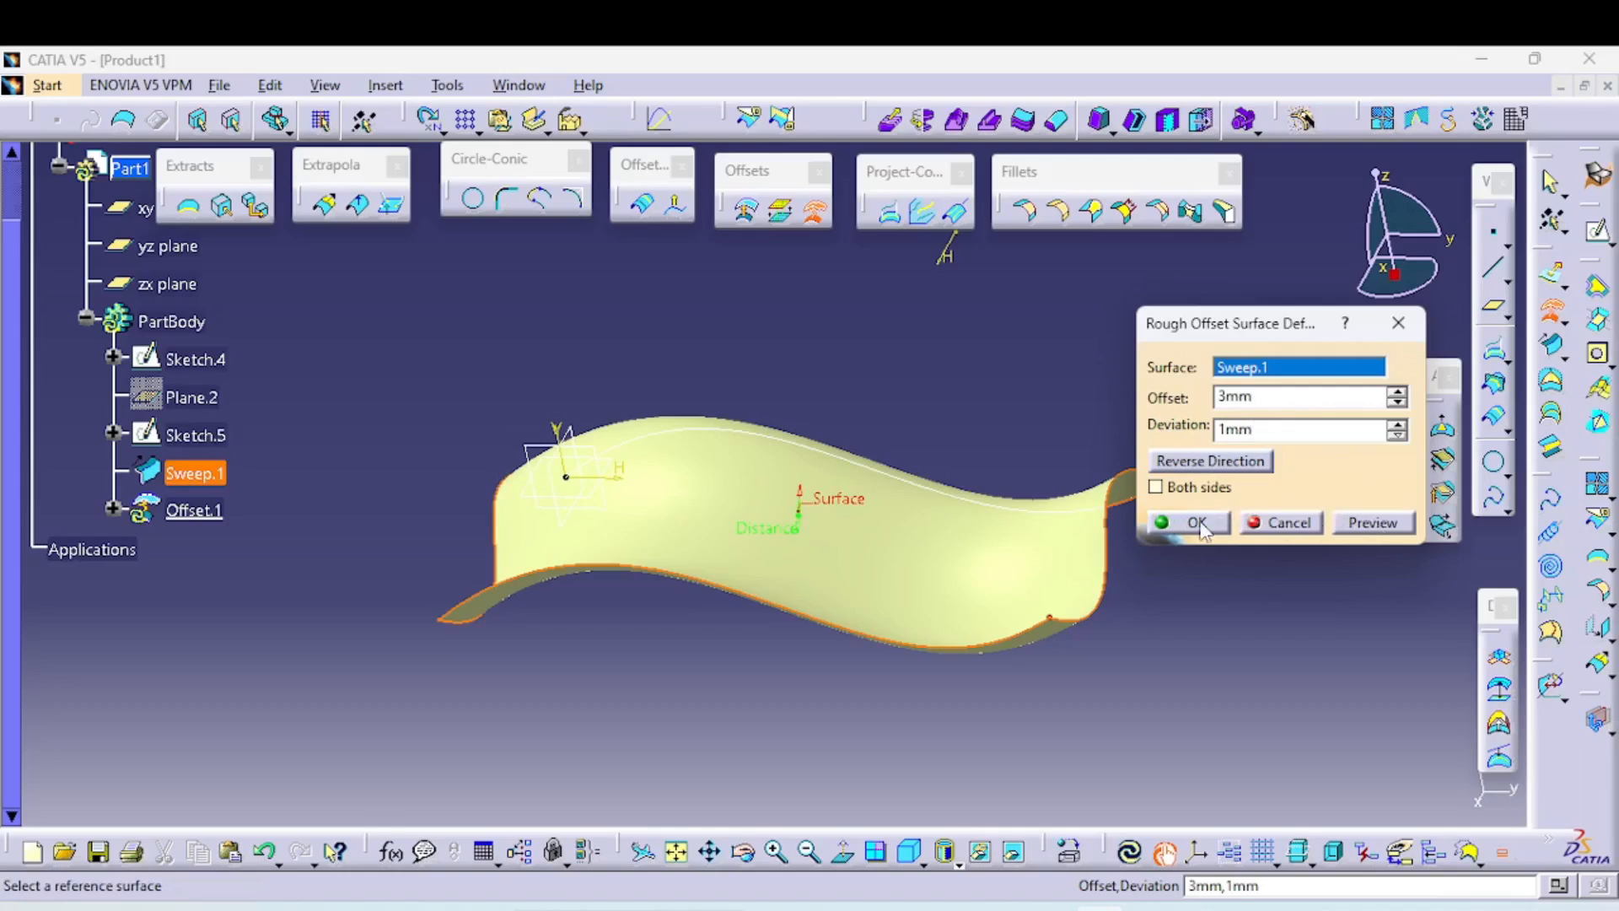
pyautogui.click(1353, 524)
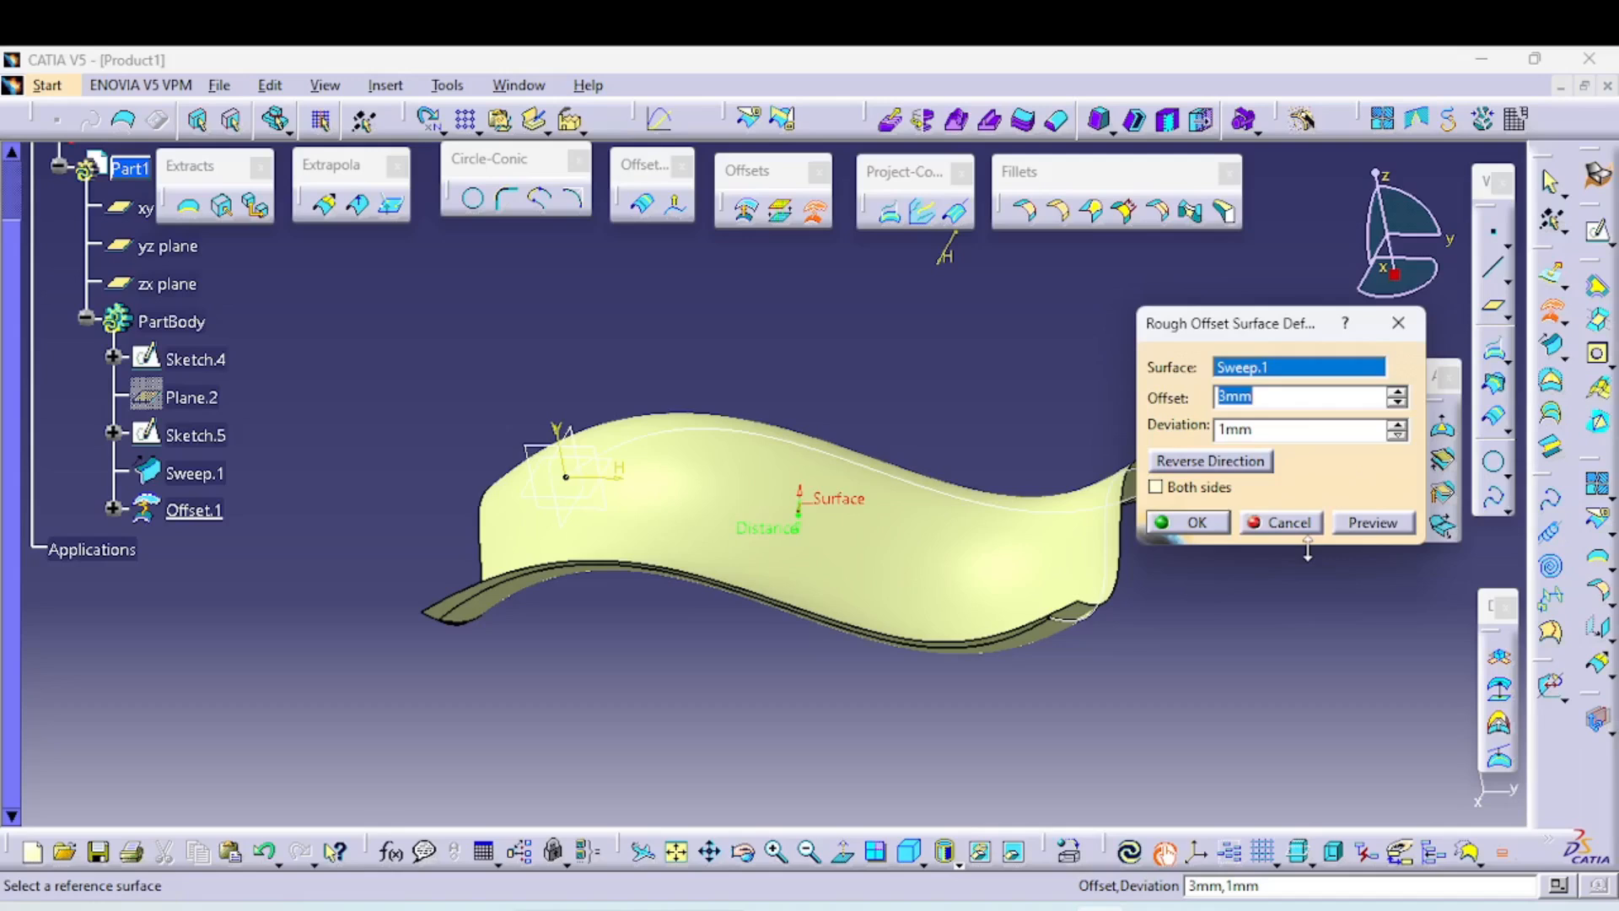
pyautogui.click(1209, 522)
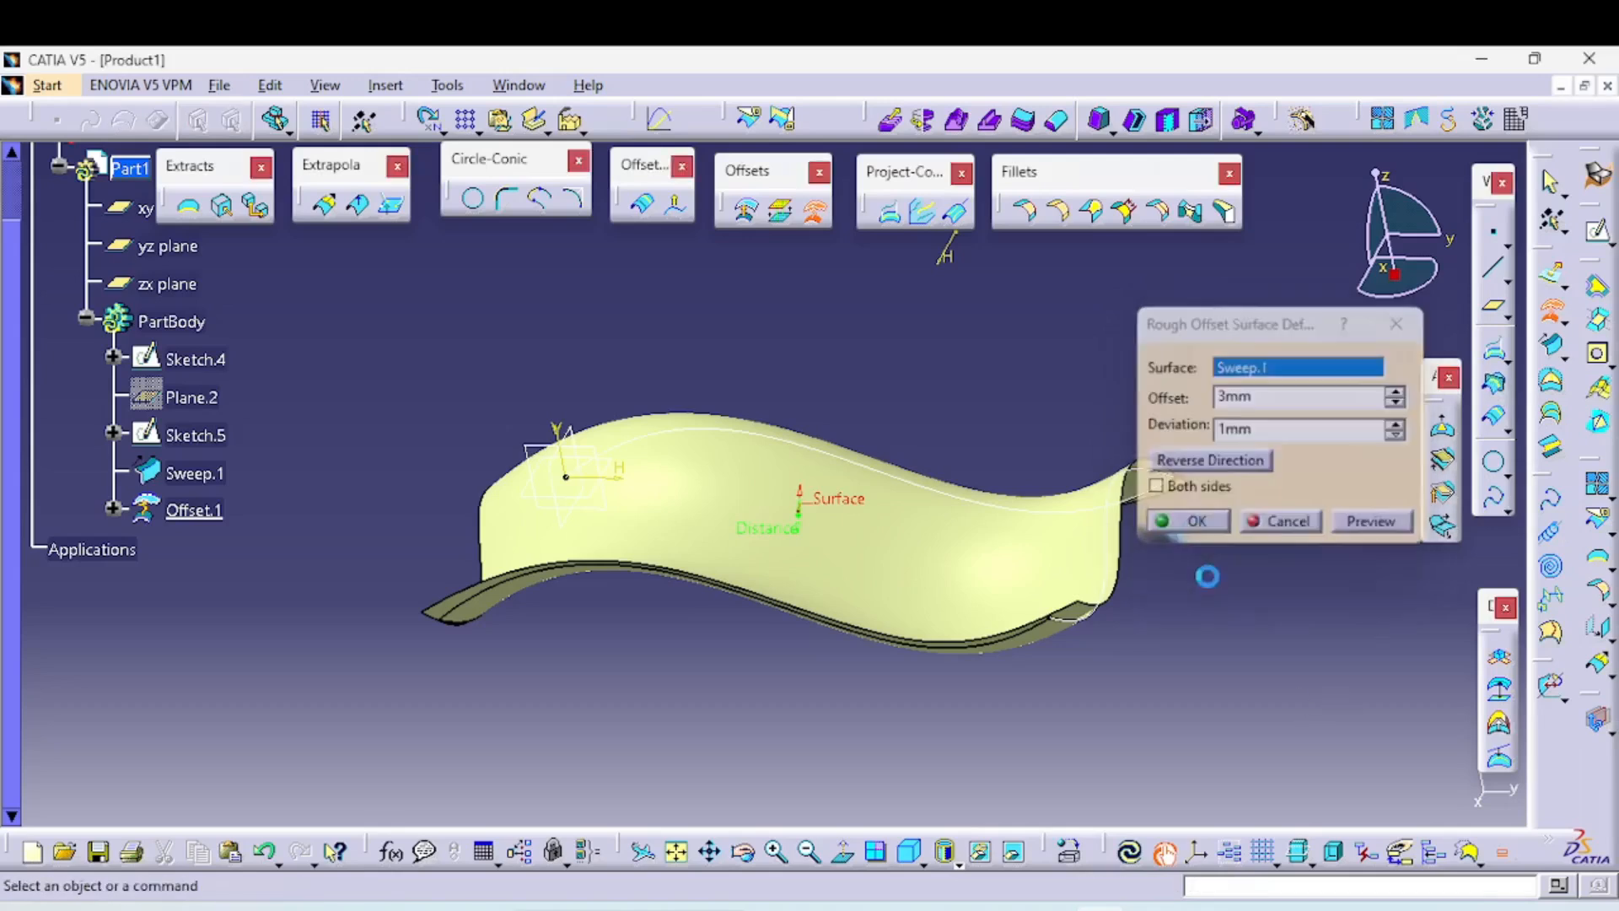
# Hide the original swept surface and inspect the rough offset surface from several angles
pyautogui.rightClick(523, 592)
pyautogui.click(587, 176)
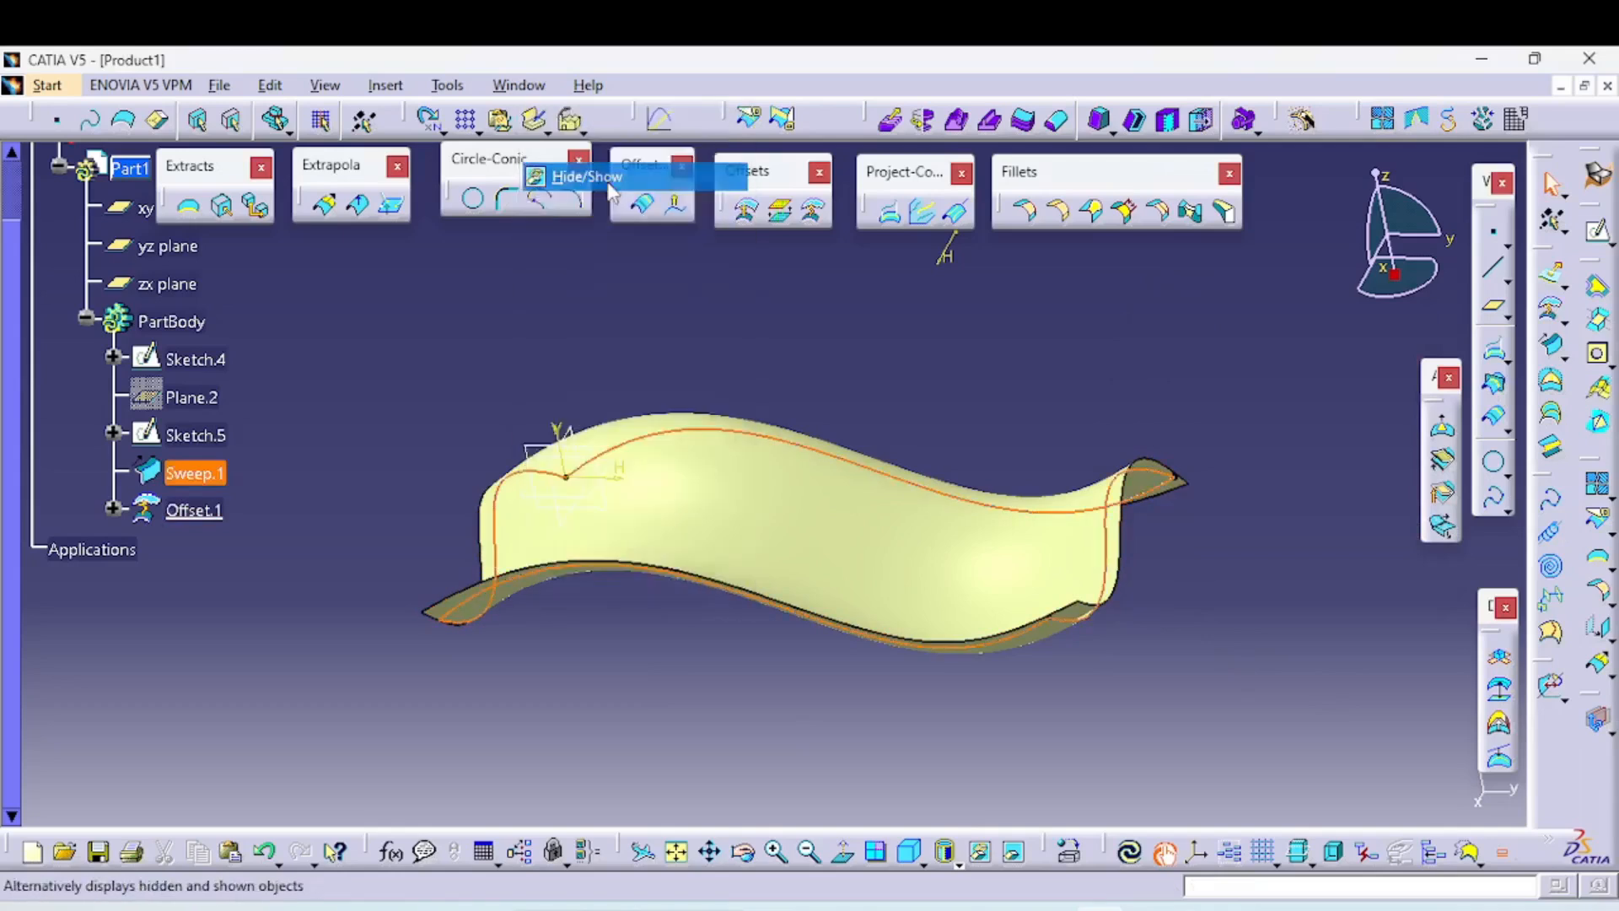
pyautogui.moveTo(722, 649); pyautogui.dragTo(464, 563, button='middle')
pyautogui.moveTo(748, 585); pyautogui.dragTo(603, 600, button='middle')
pyautogui.moveTo(746, 661); pyautogui.dragTo(605, 631, button='middle')
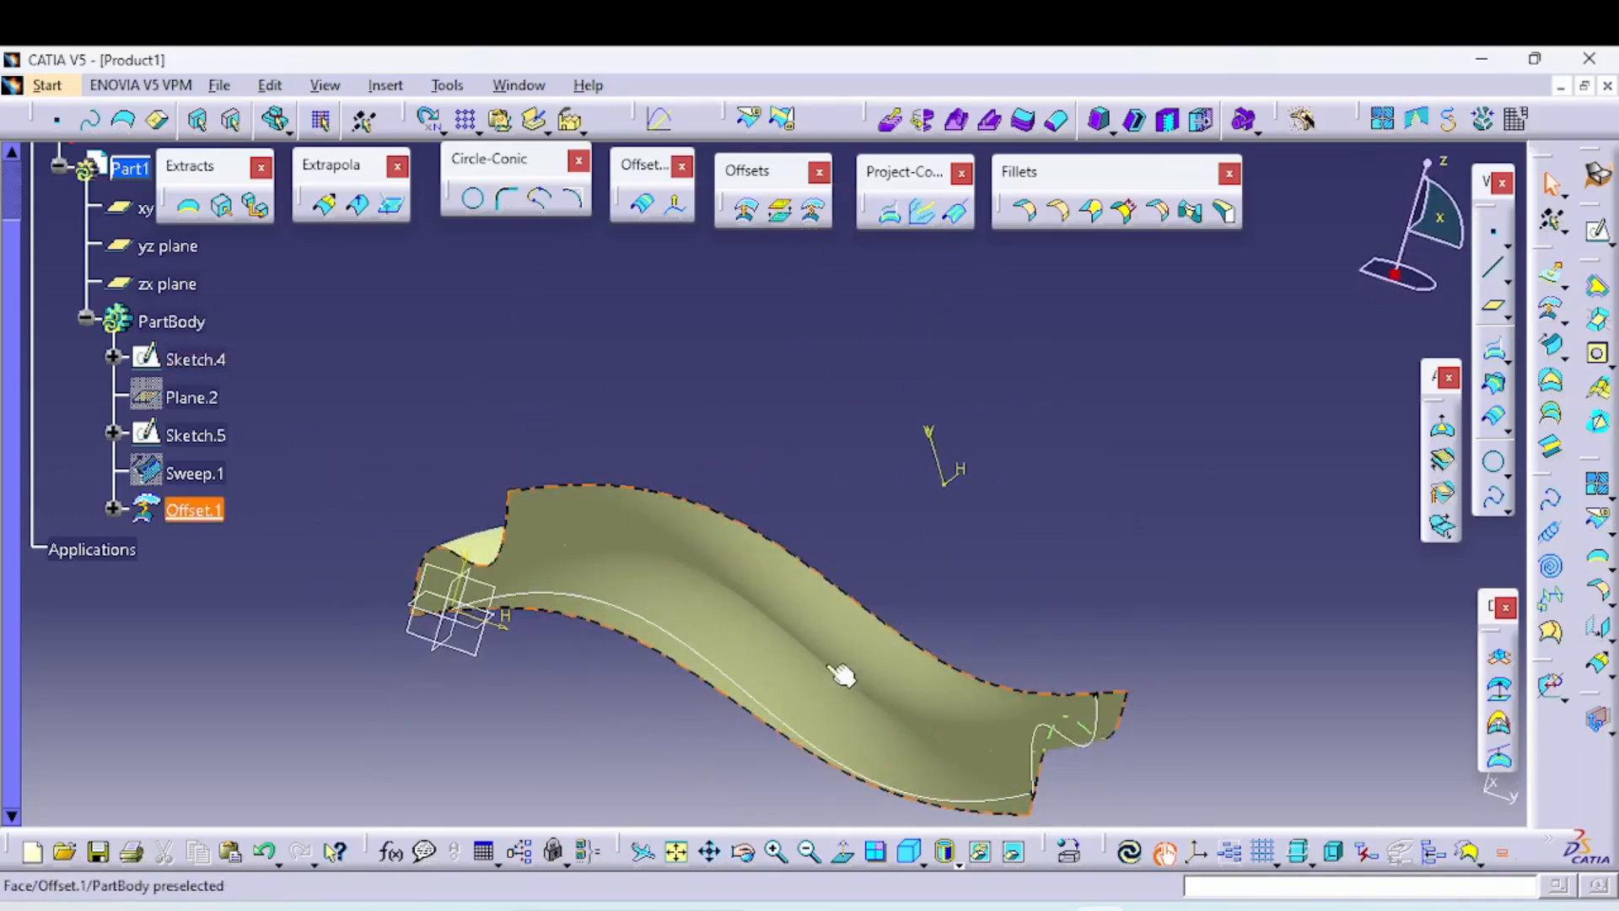
pyautogui.moveTo(763, 668); pyautogui.dragTo(822, 679, button='middle')
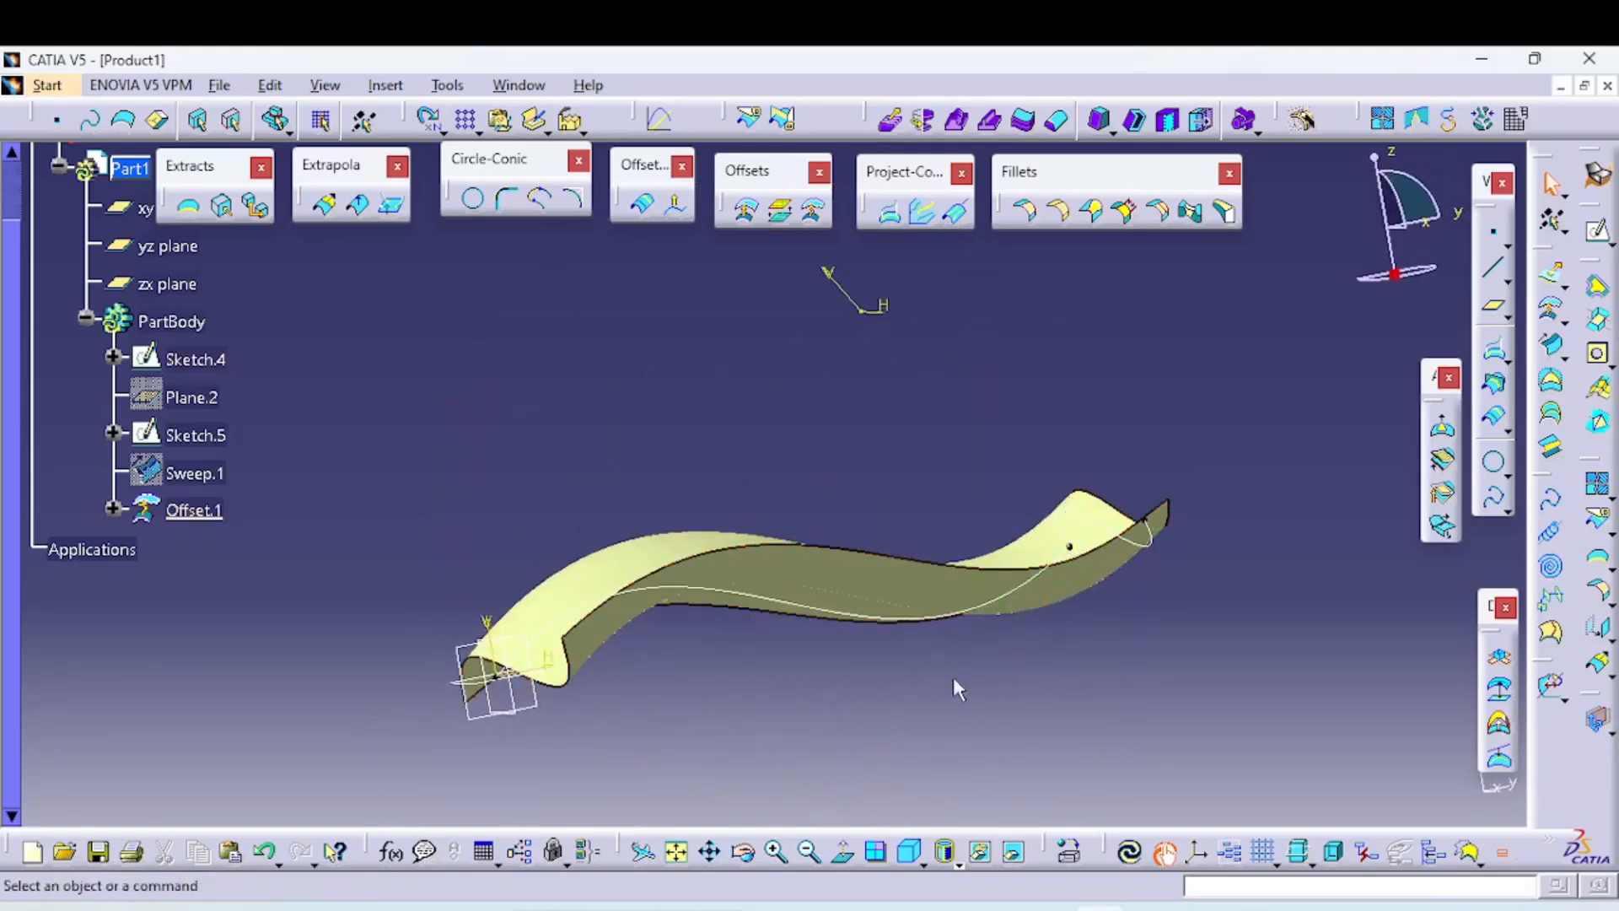
pyautogui.moveTo(909, 670); pyautogui.dragTo(808, 586, button='middle')
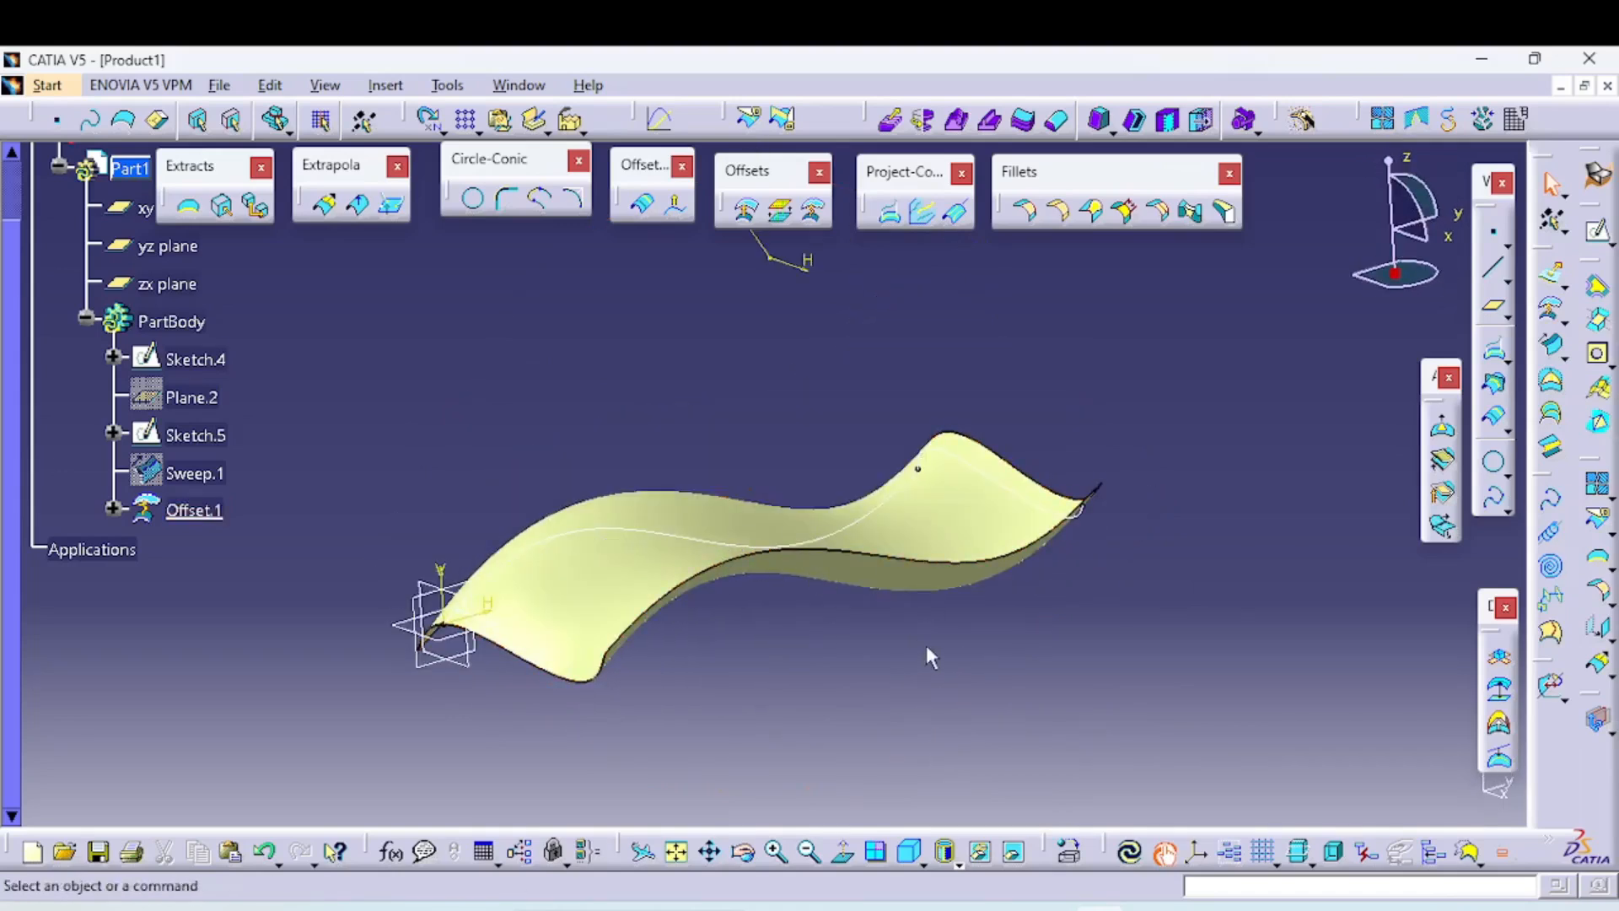